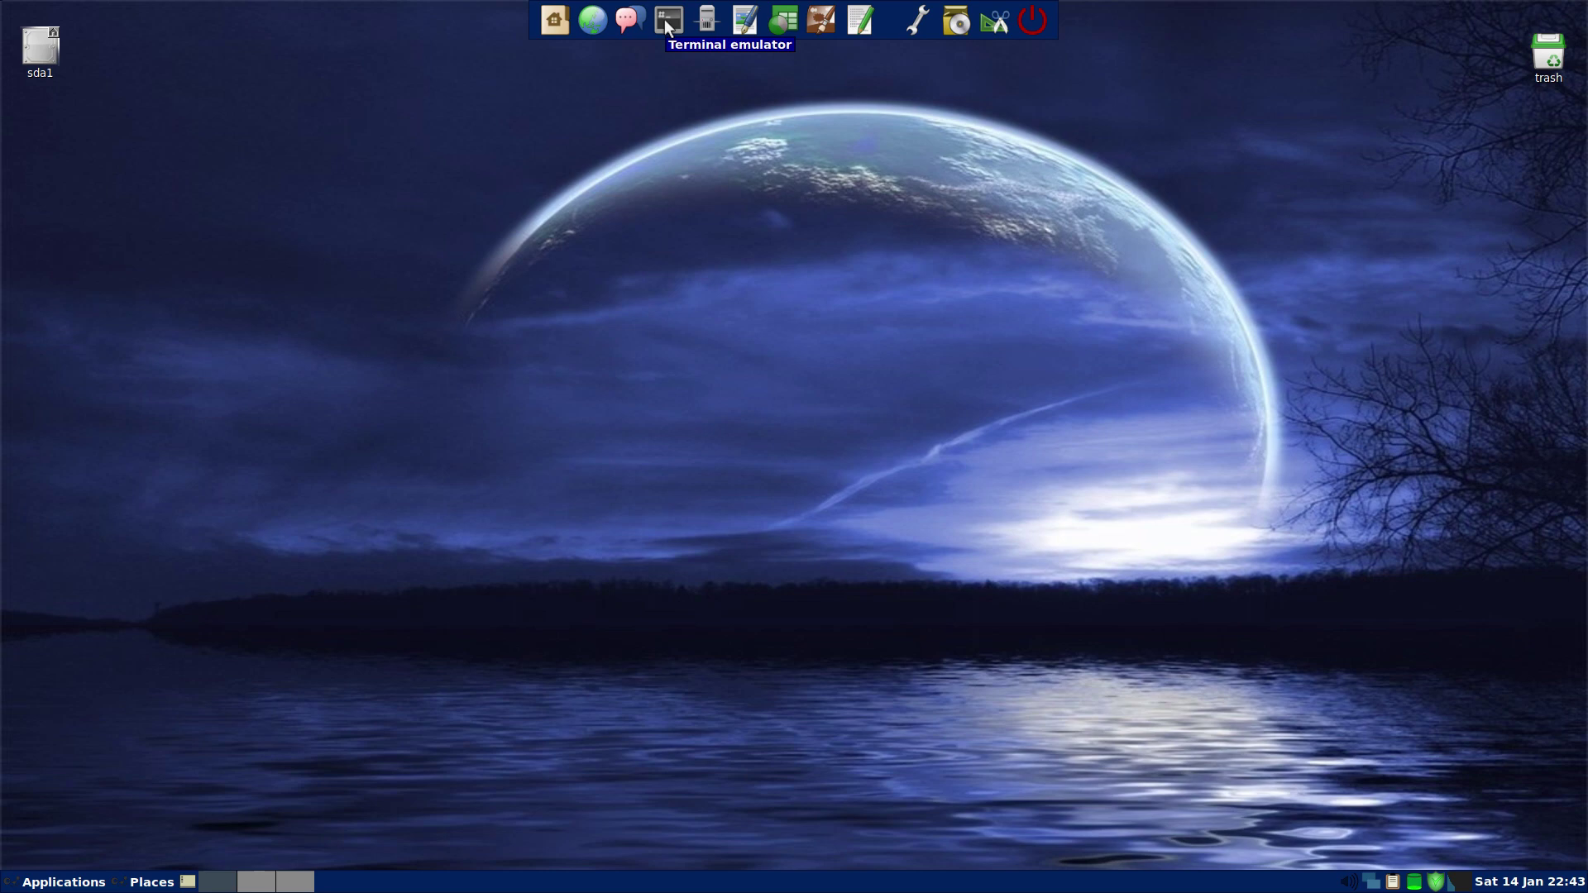
Launch LXTerminal from the top panel and close it again
{"action": "left_click", "coordinate": [667, 20]}
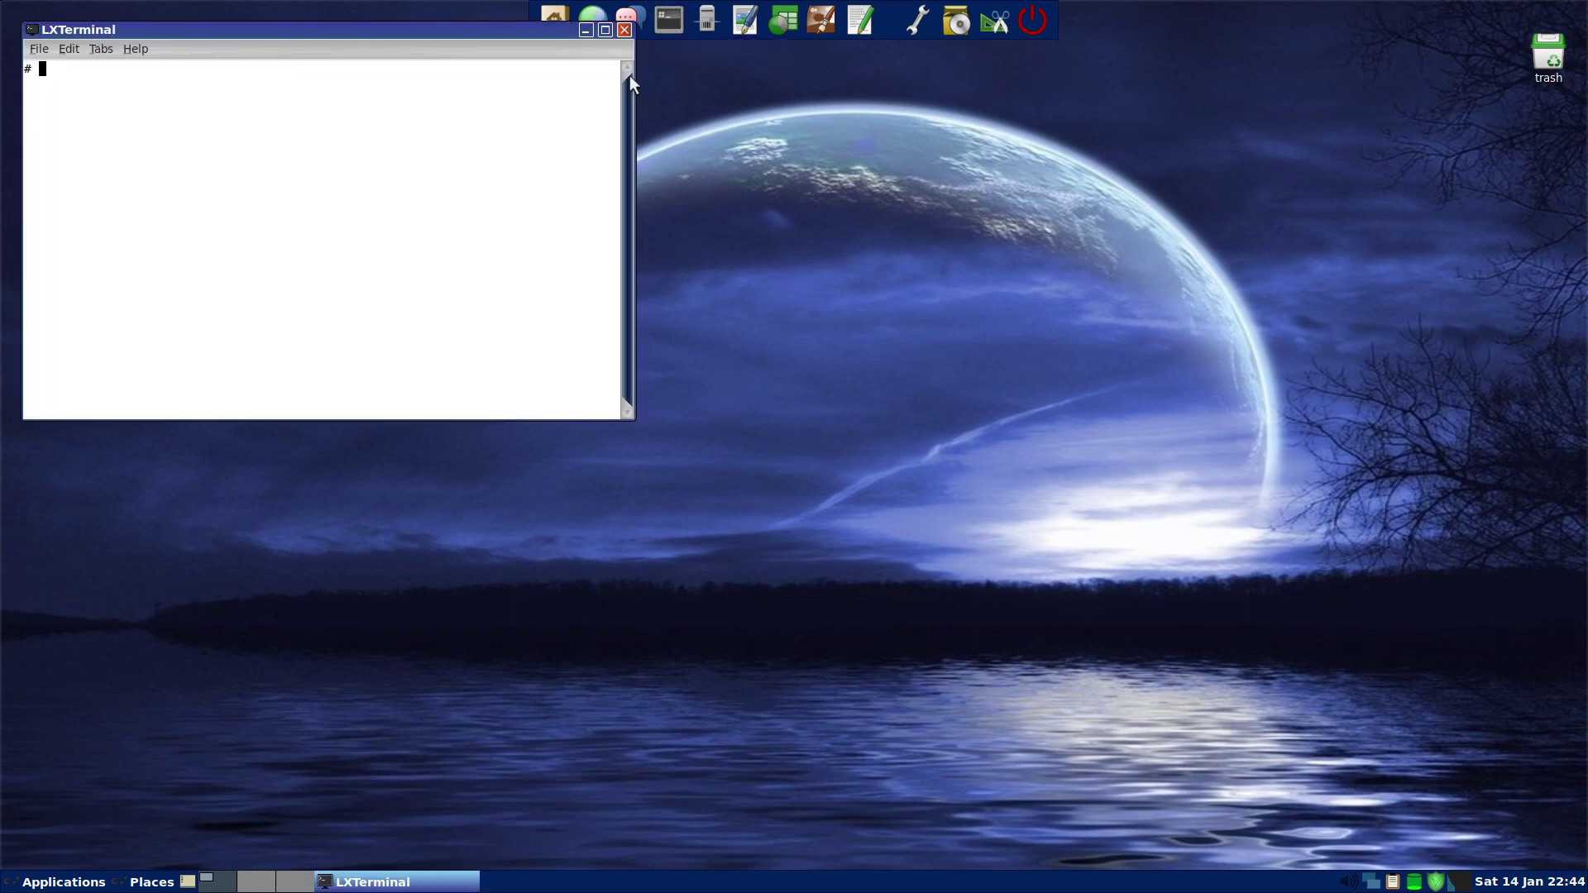
{"action": "left_click", "coordinate": [624, 30]}
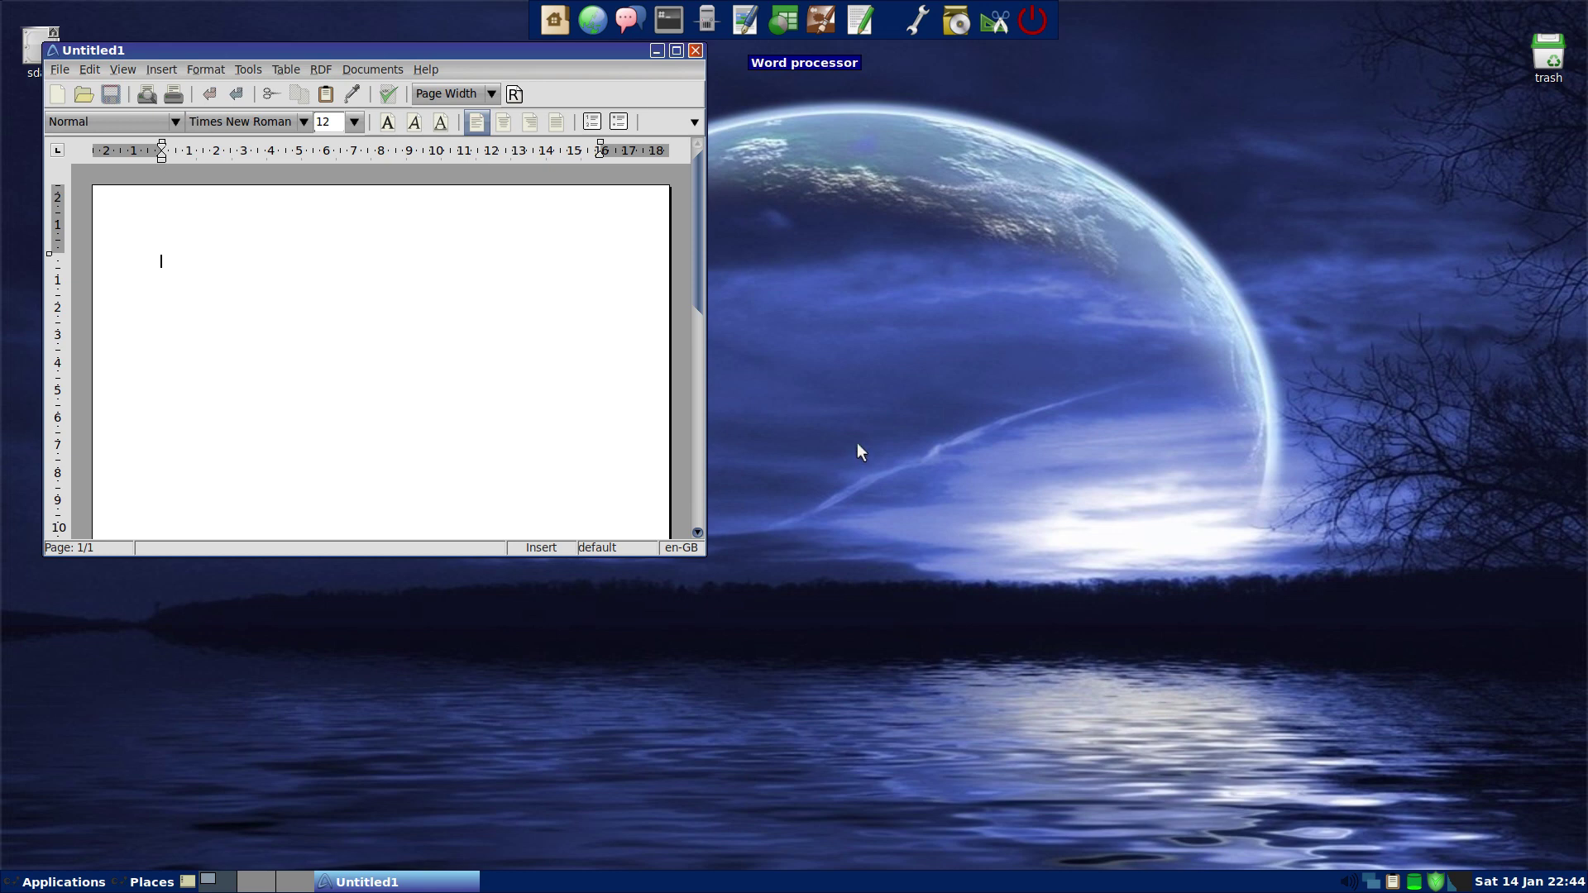
Check AbiWord's About details (version 3.0.1), then start a new Gnumeric spreadsheet, Book1
{"action": "left_click", "coordinate": [426, 70]}
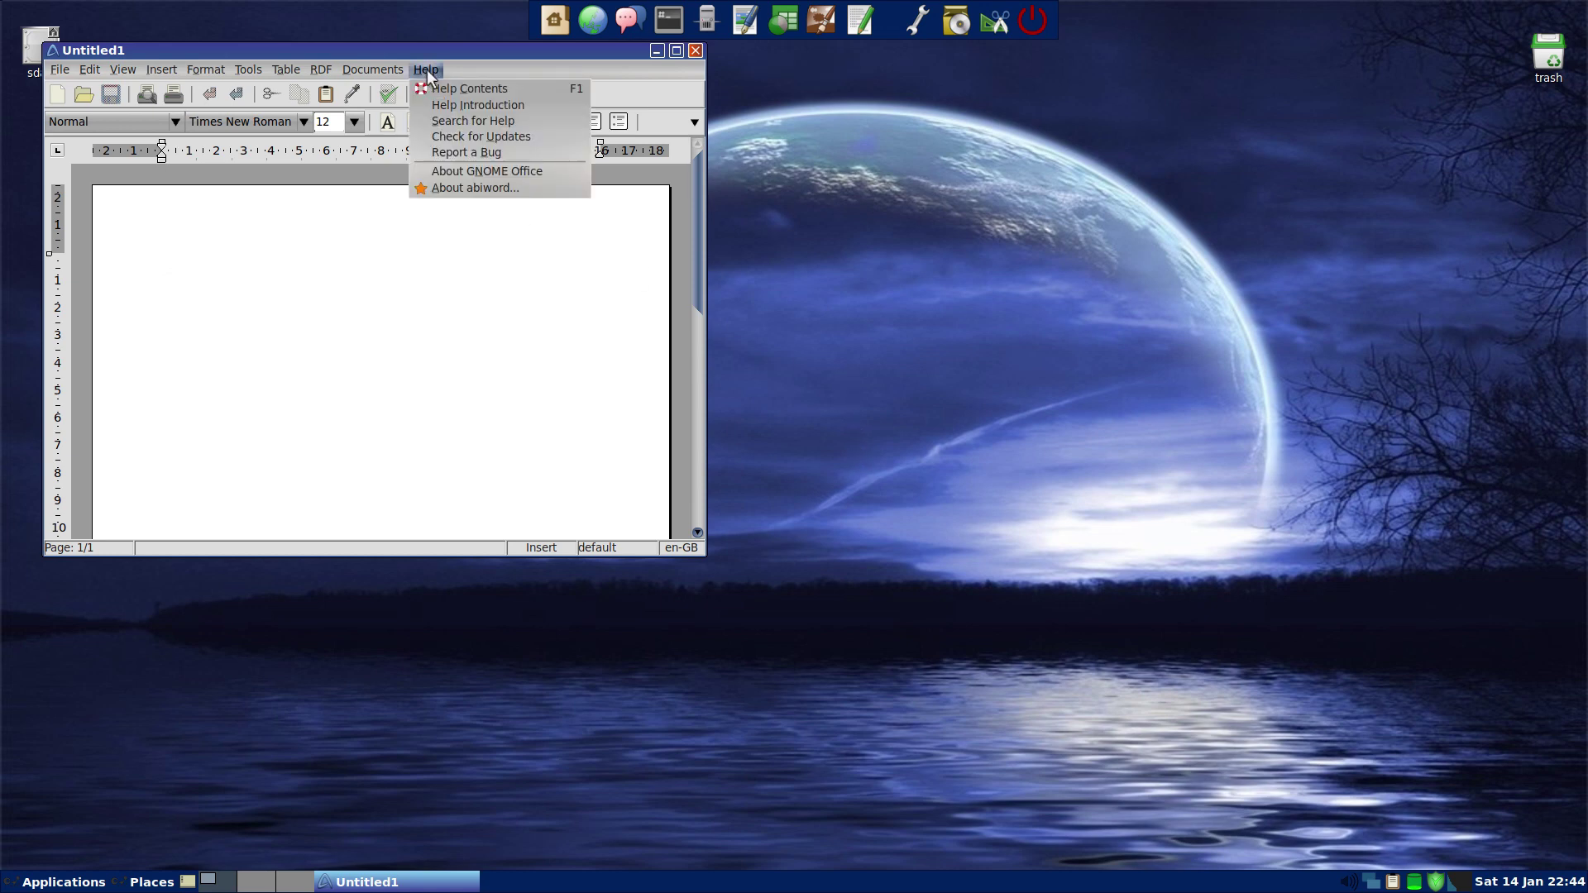
{"action": "left_click", "coordinate": [454, 186]}
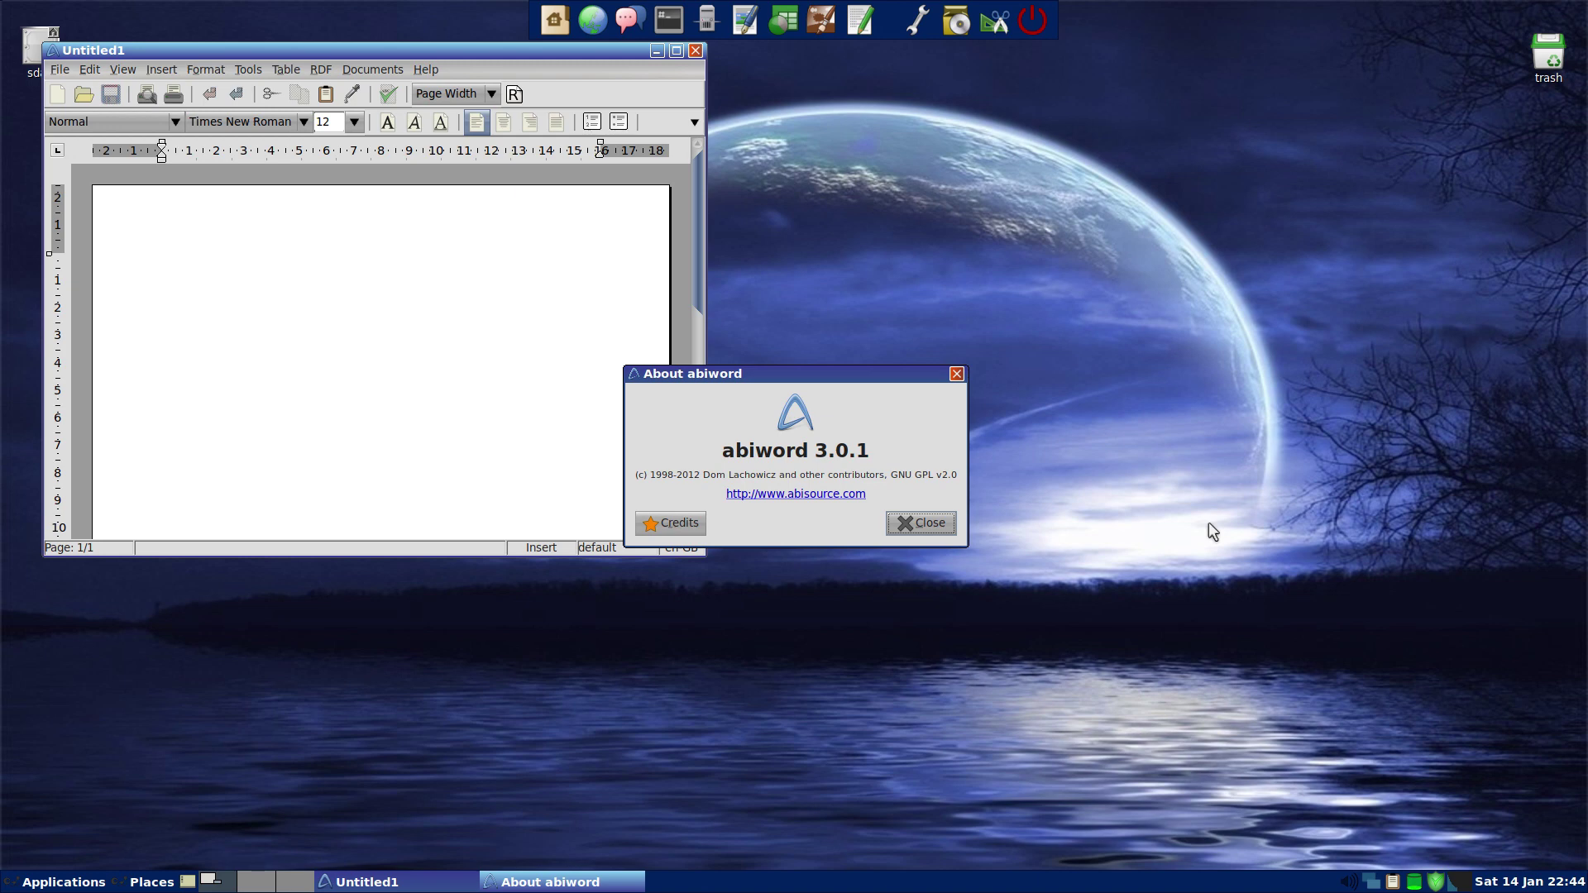
{"action": "left_click", "coordinate": [956, 374]}
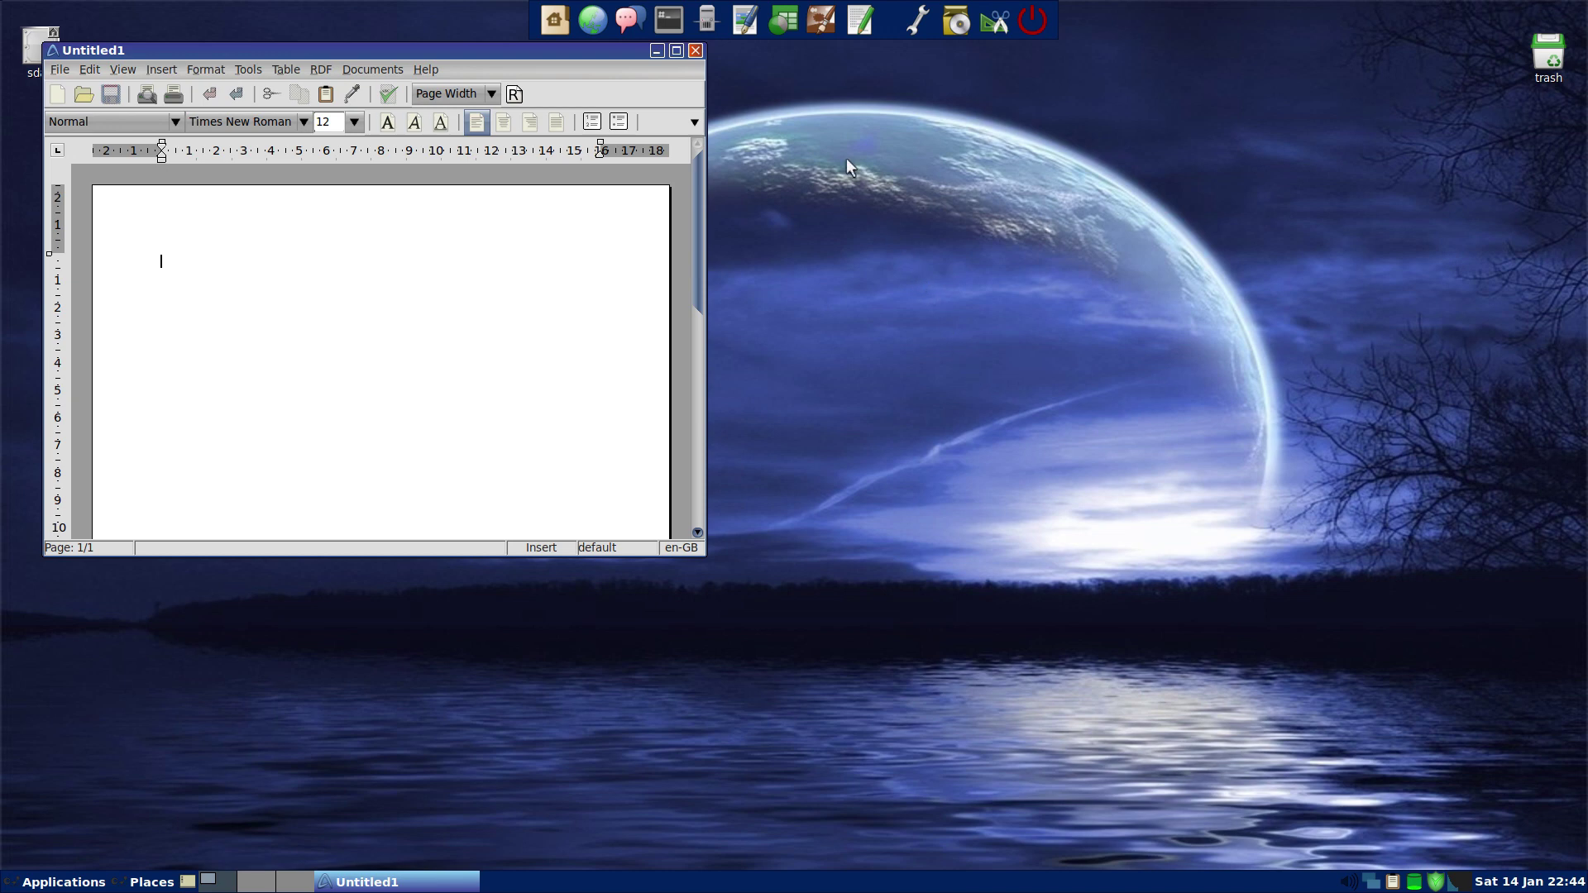
{"action": "left_click", "coordinate": [784, 21]}
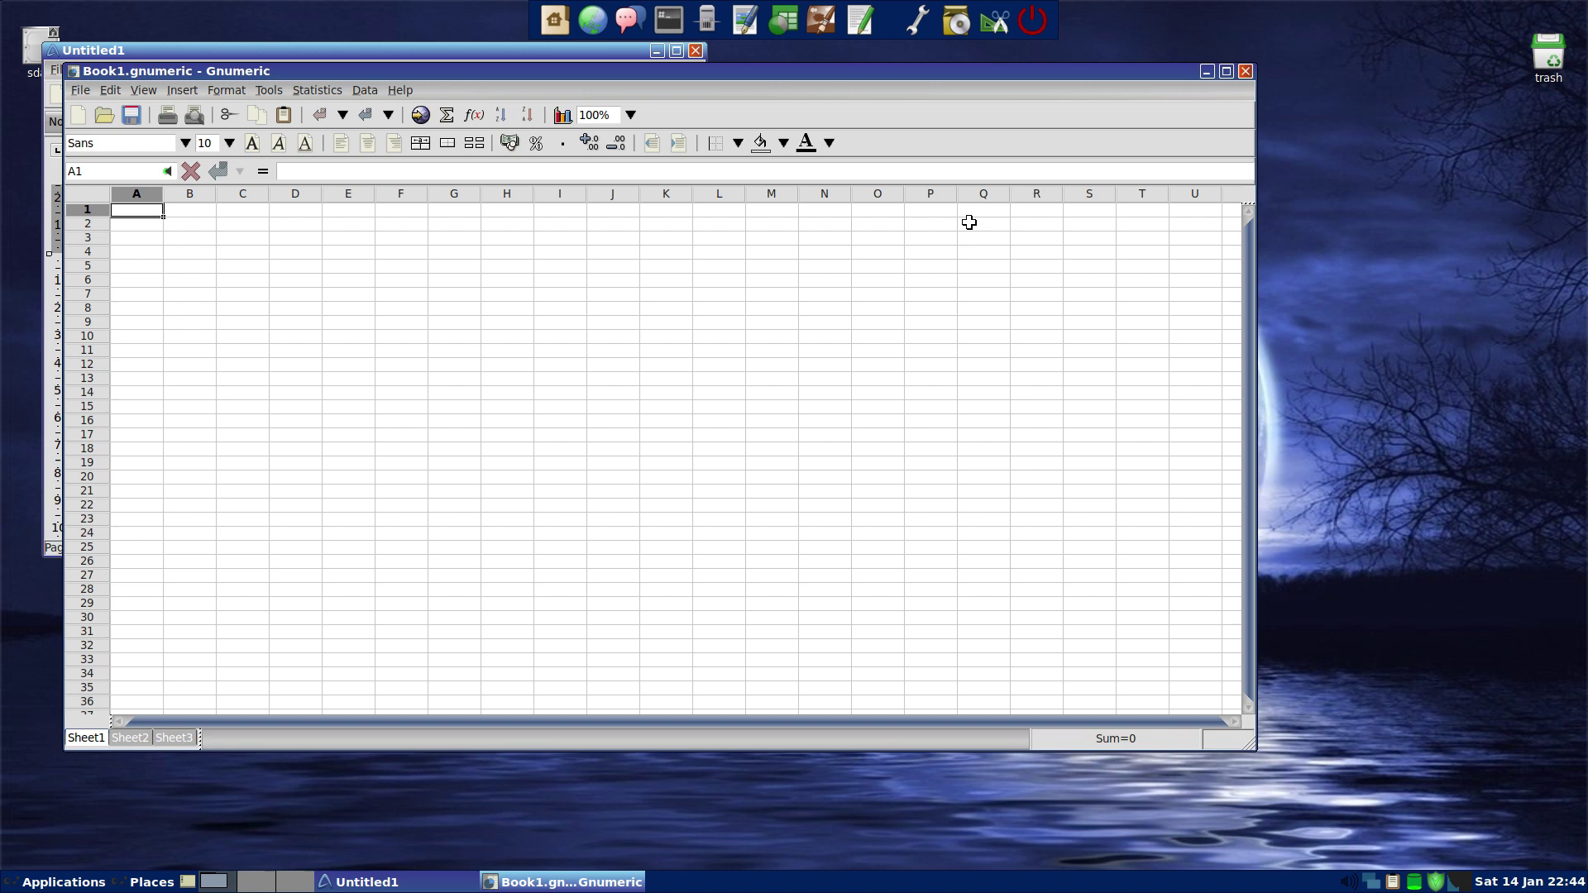
Launch and close mtPaint and then Geany, and close the Gnumeric spreadsheet
{"action": "left_click", "coordinate": [822, 23]}
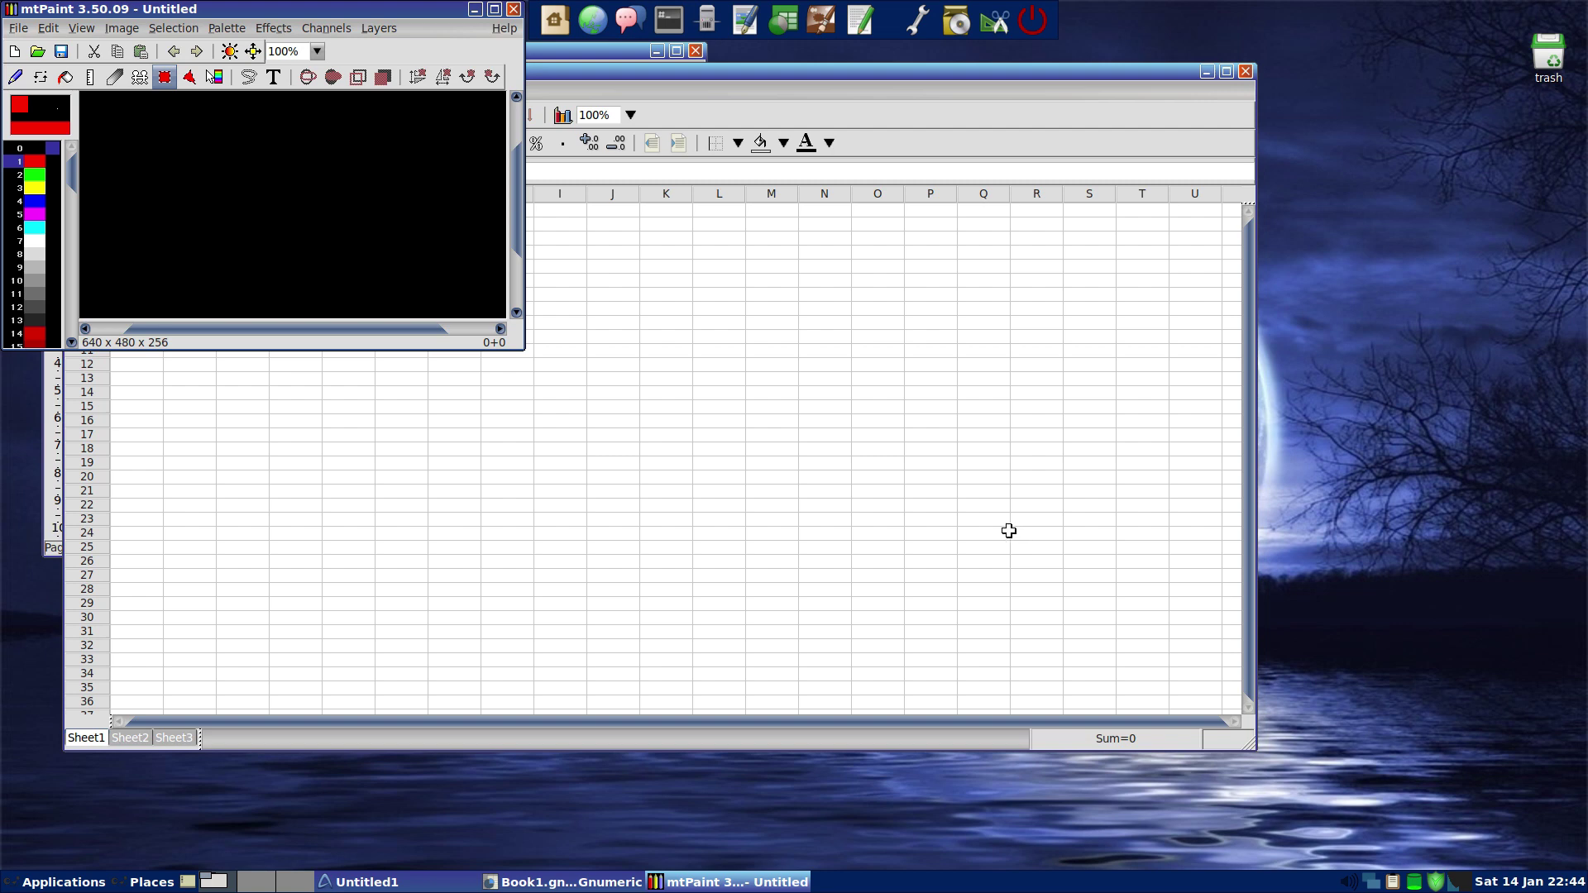
{"action": "left_click", "coordinate": [513, 9]}
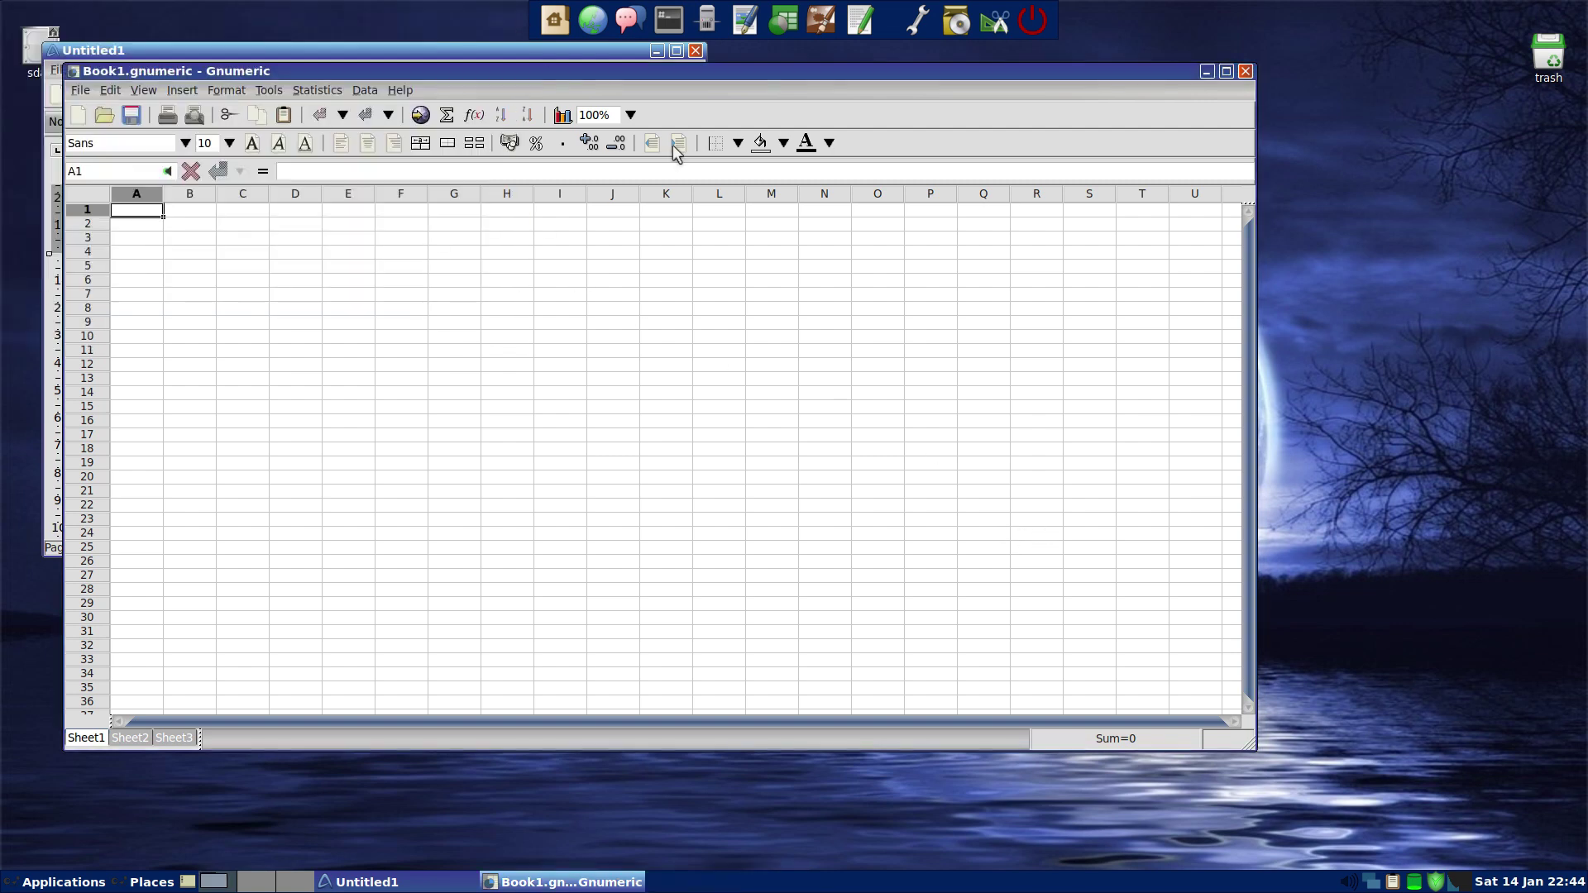
{"action": "left_click", "coordinate": [860, 20]}
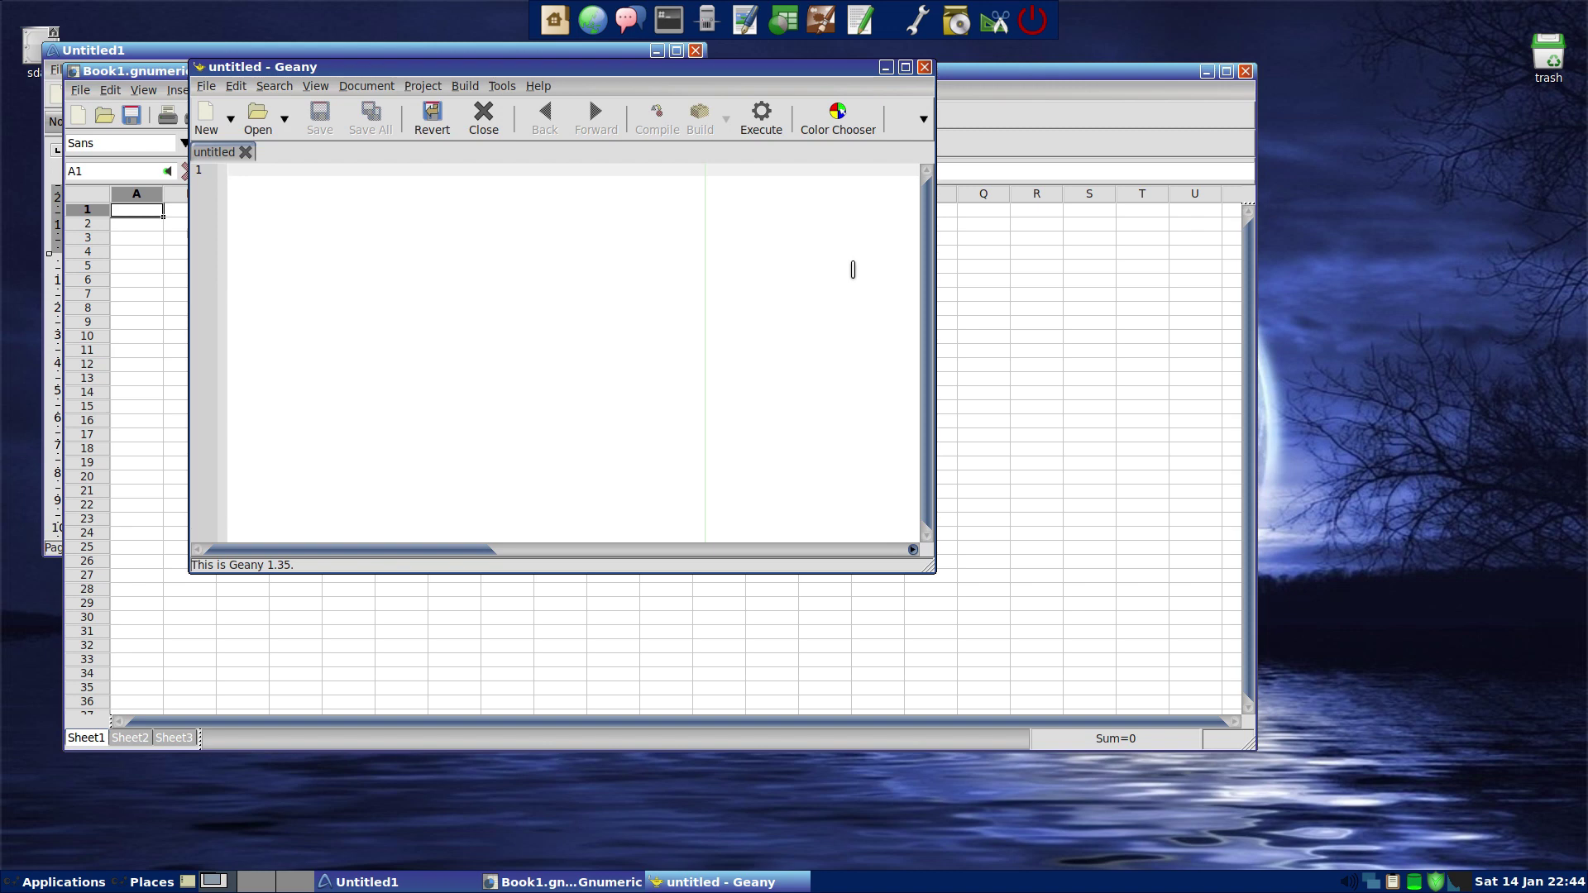
{"action": "left_click", "coordinate": [925, 67]}
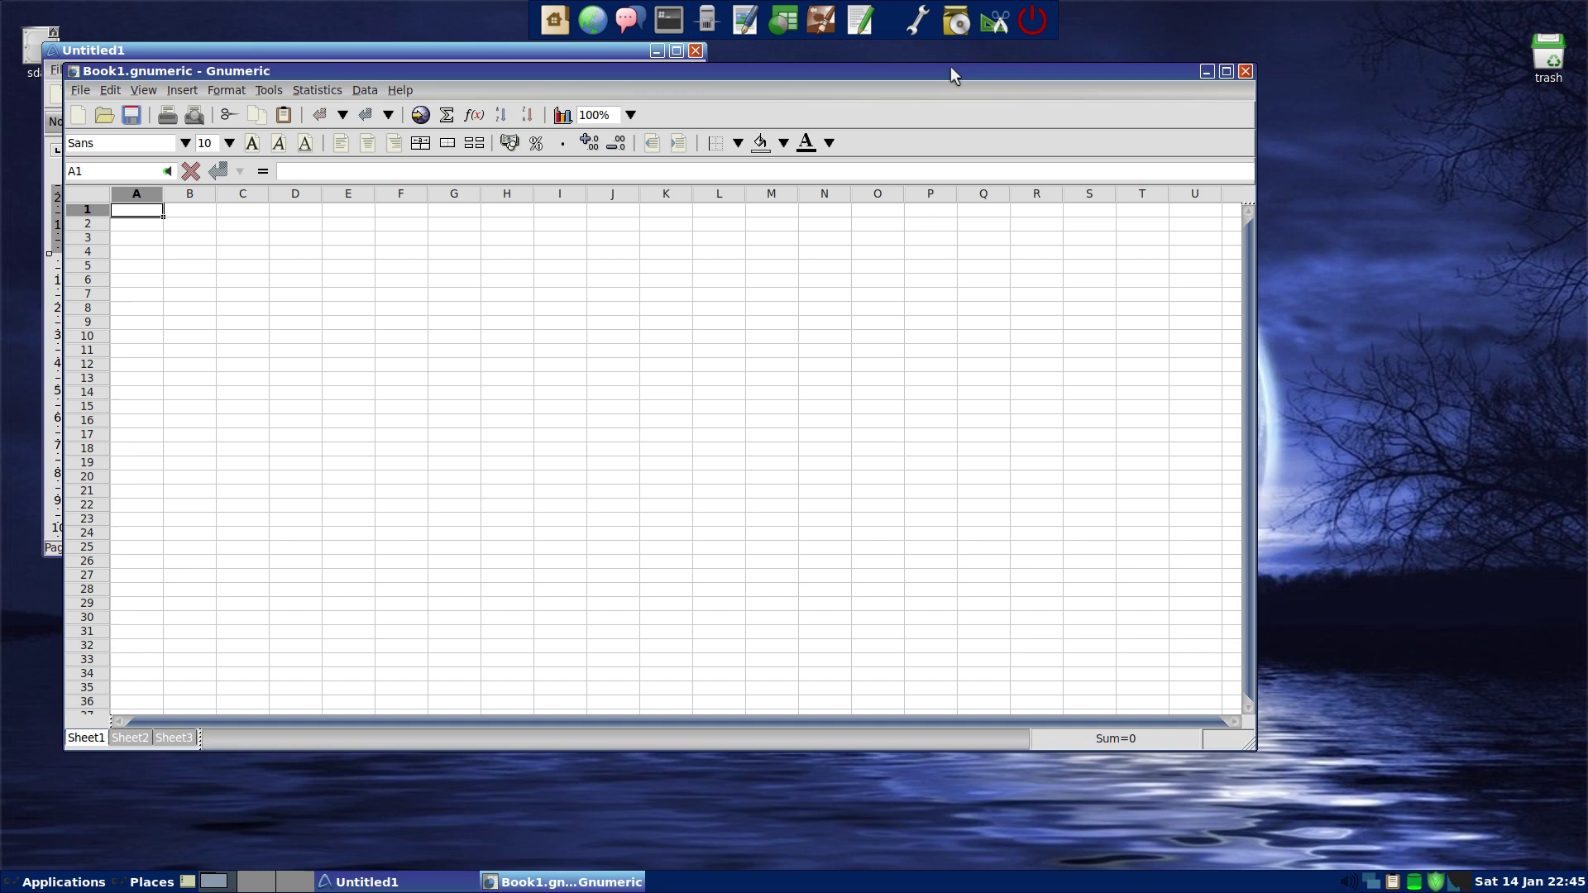
{"action": "left_click", "coordinate": [1245, 72]}
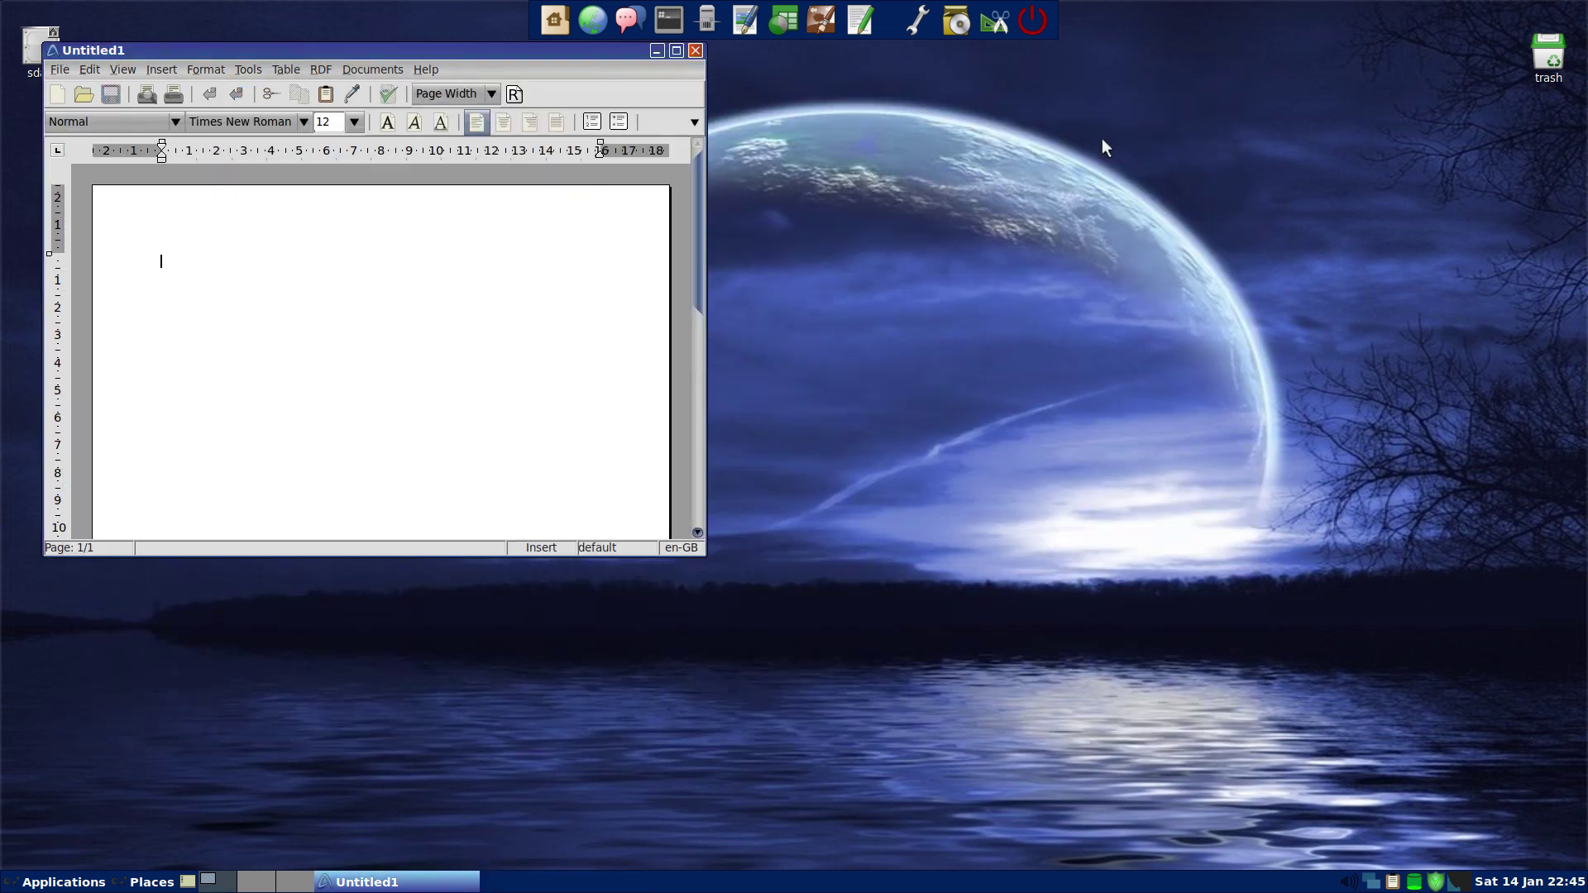
Close the empty Untitled1 AbiWord window
{"action": "left_click", "coordinate": [696, 51]}
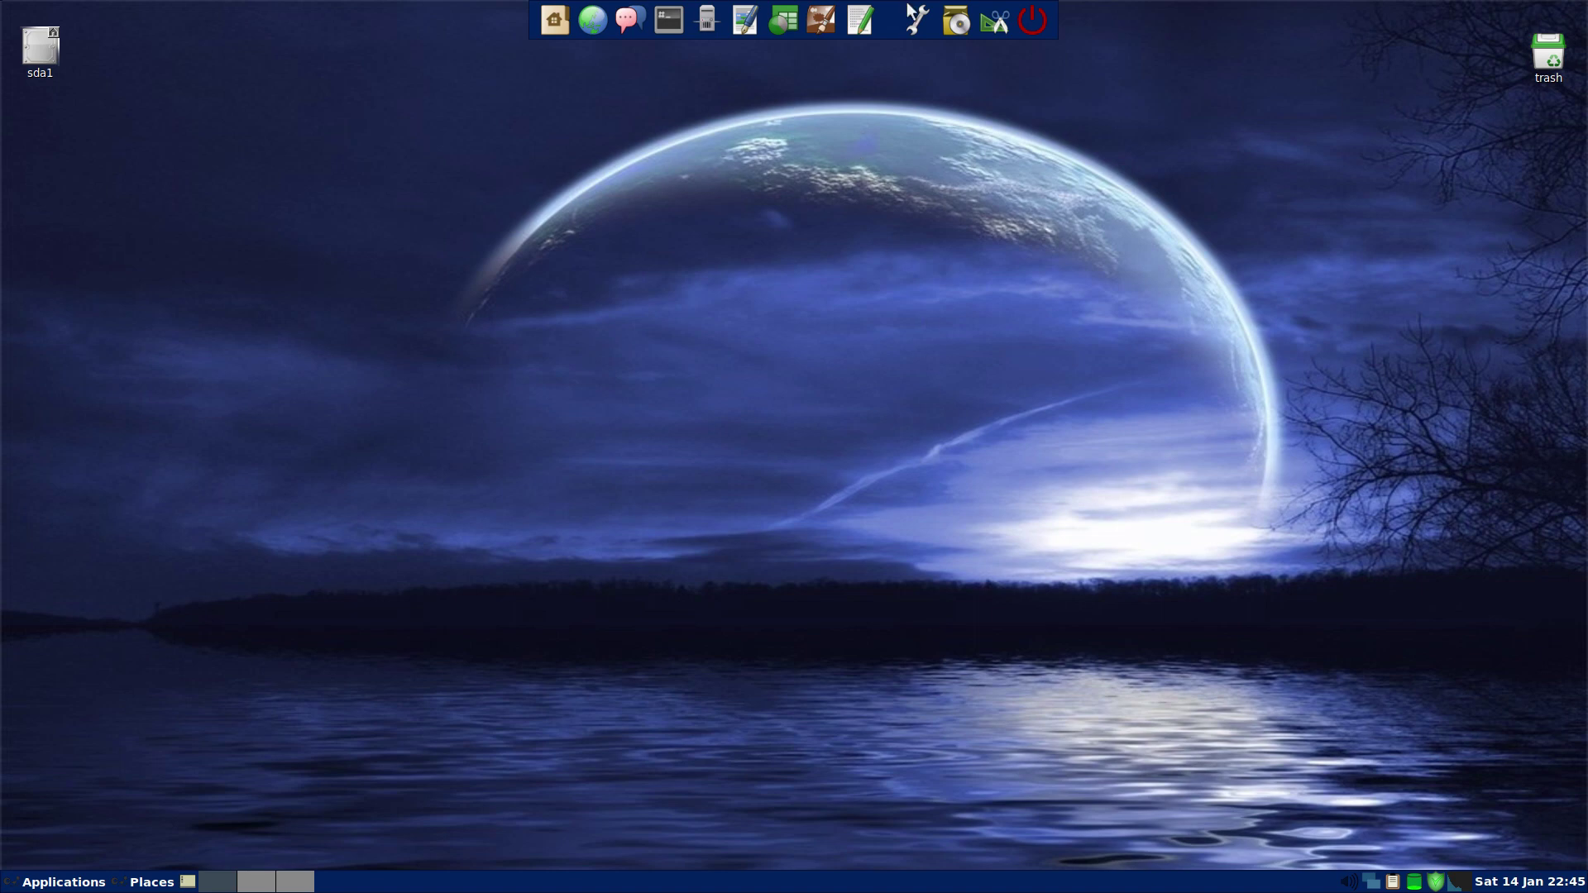
{"action": "left_click", "coordinate": [914, 22]}
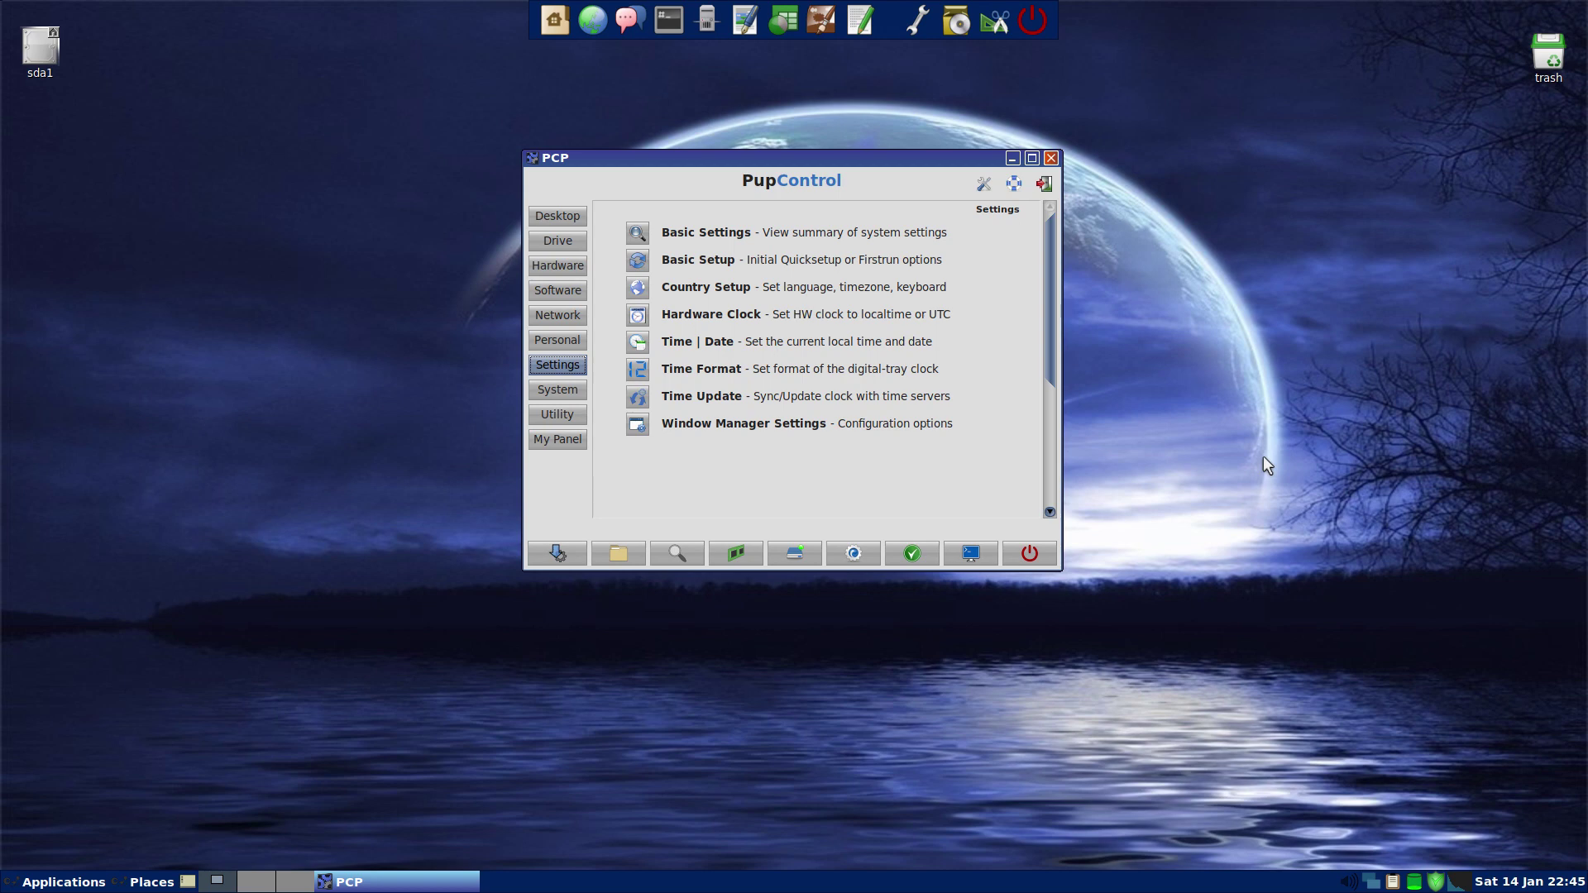
{"action": "left_click", "coordinate": [1051, 158]}
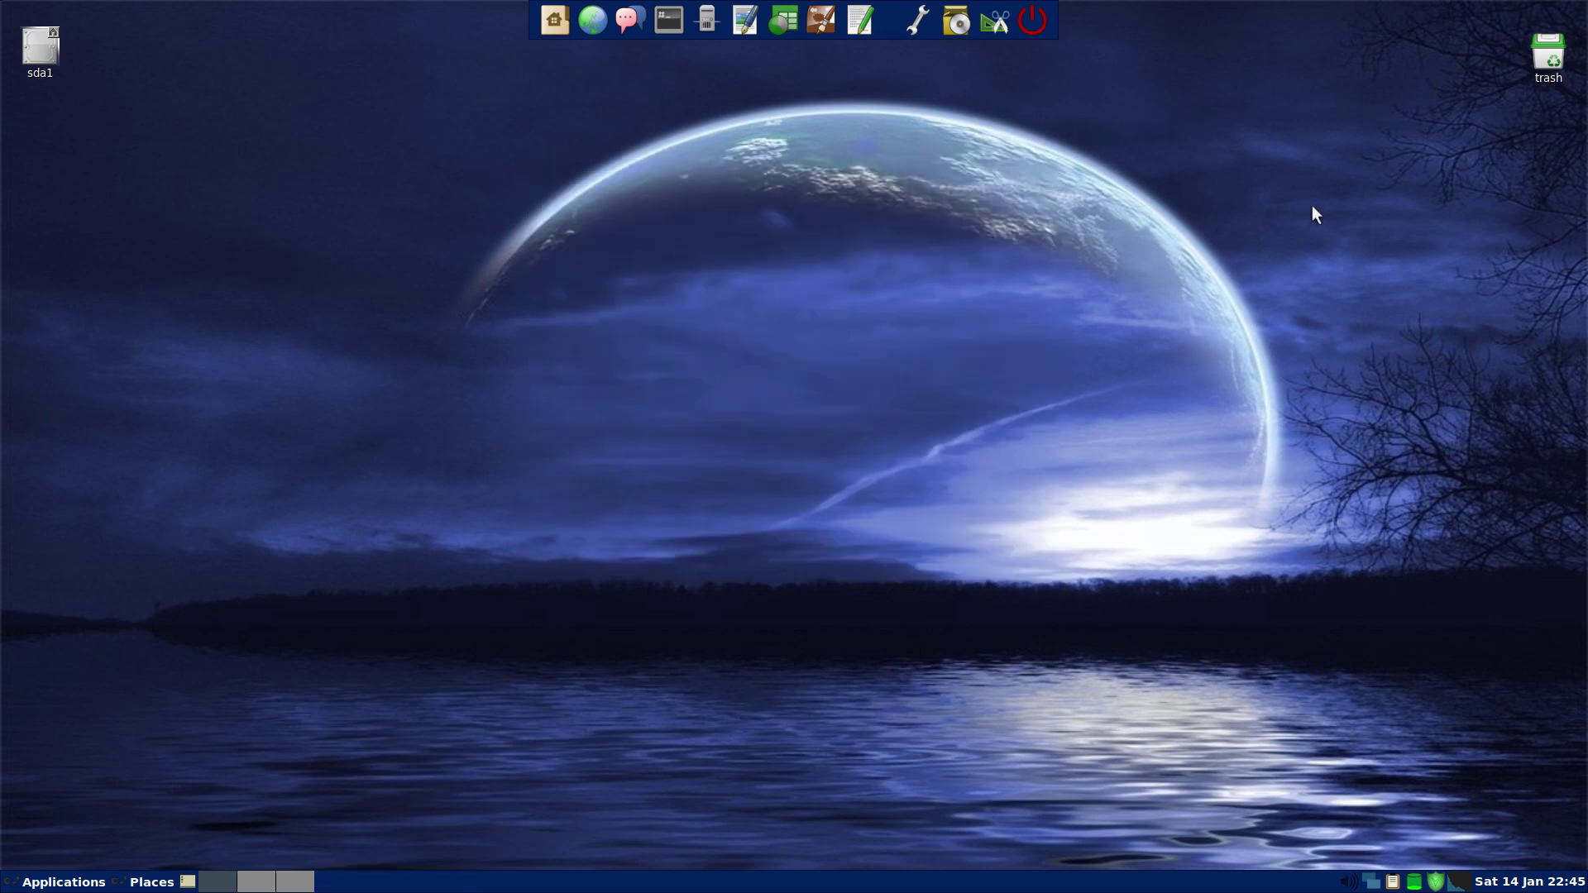
Launch Puppy Install and show its Install applications options
{"action": "left_click", "coordinate": [956, 27]}
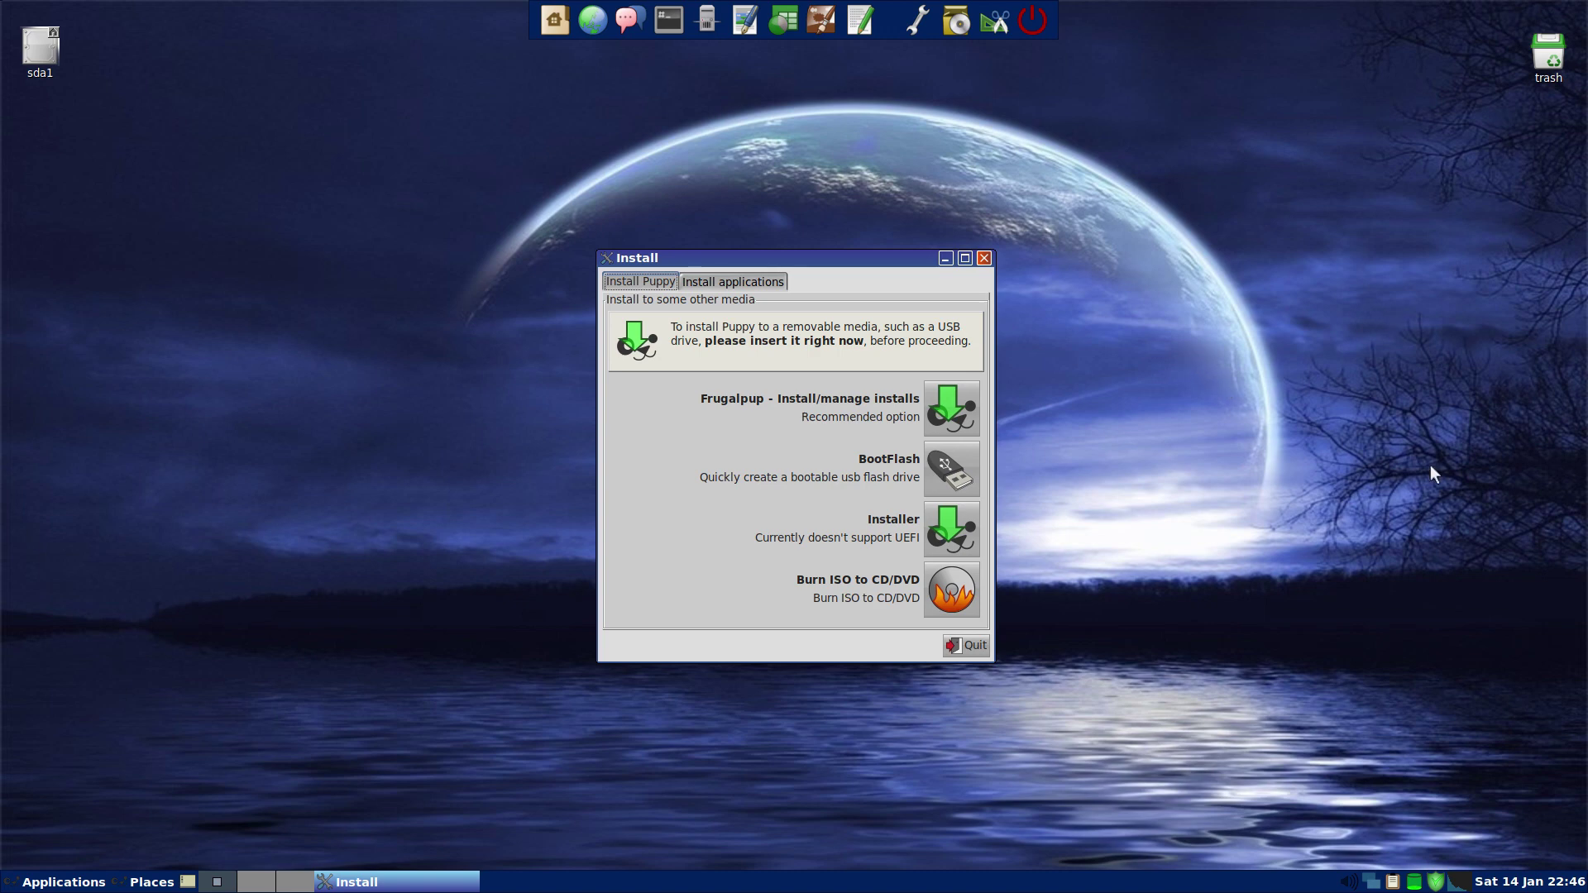
{"action": "left_click", "coordinate": [741, 282]}
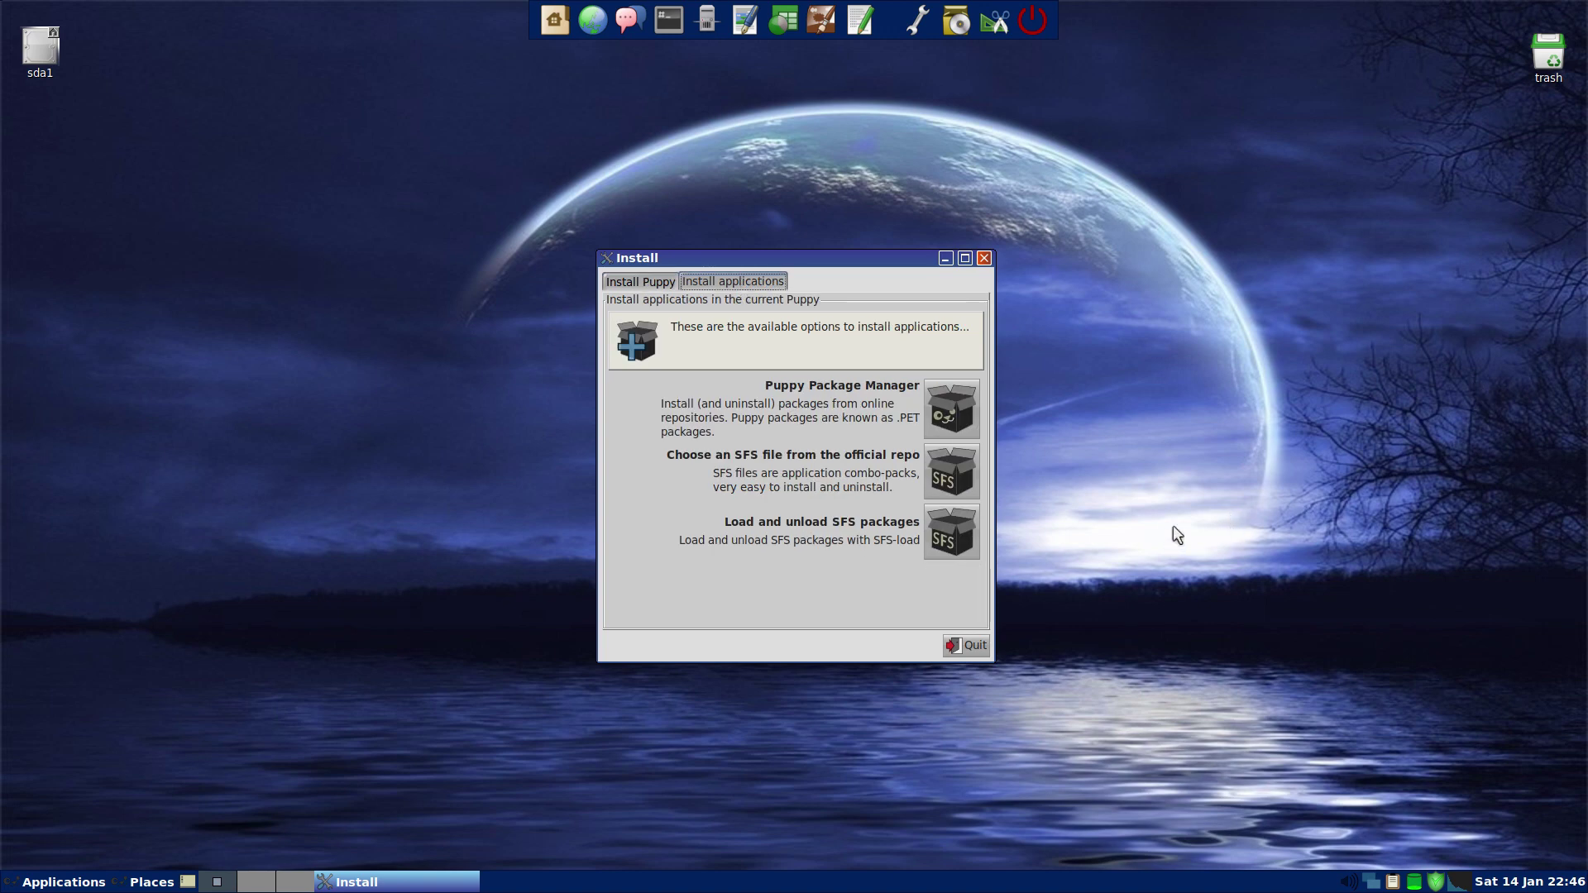
In Puppy Package Manager, search 'simple screen recorder' and select ssr-0.4.3, leaving the install mode unchanged
{"action": "left_click", "coordinate": [952, 409]}
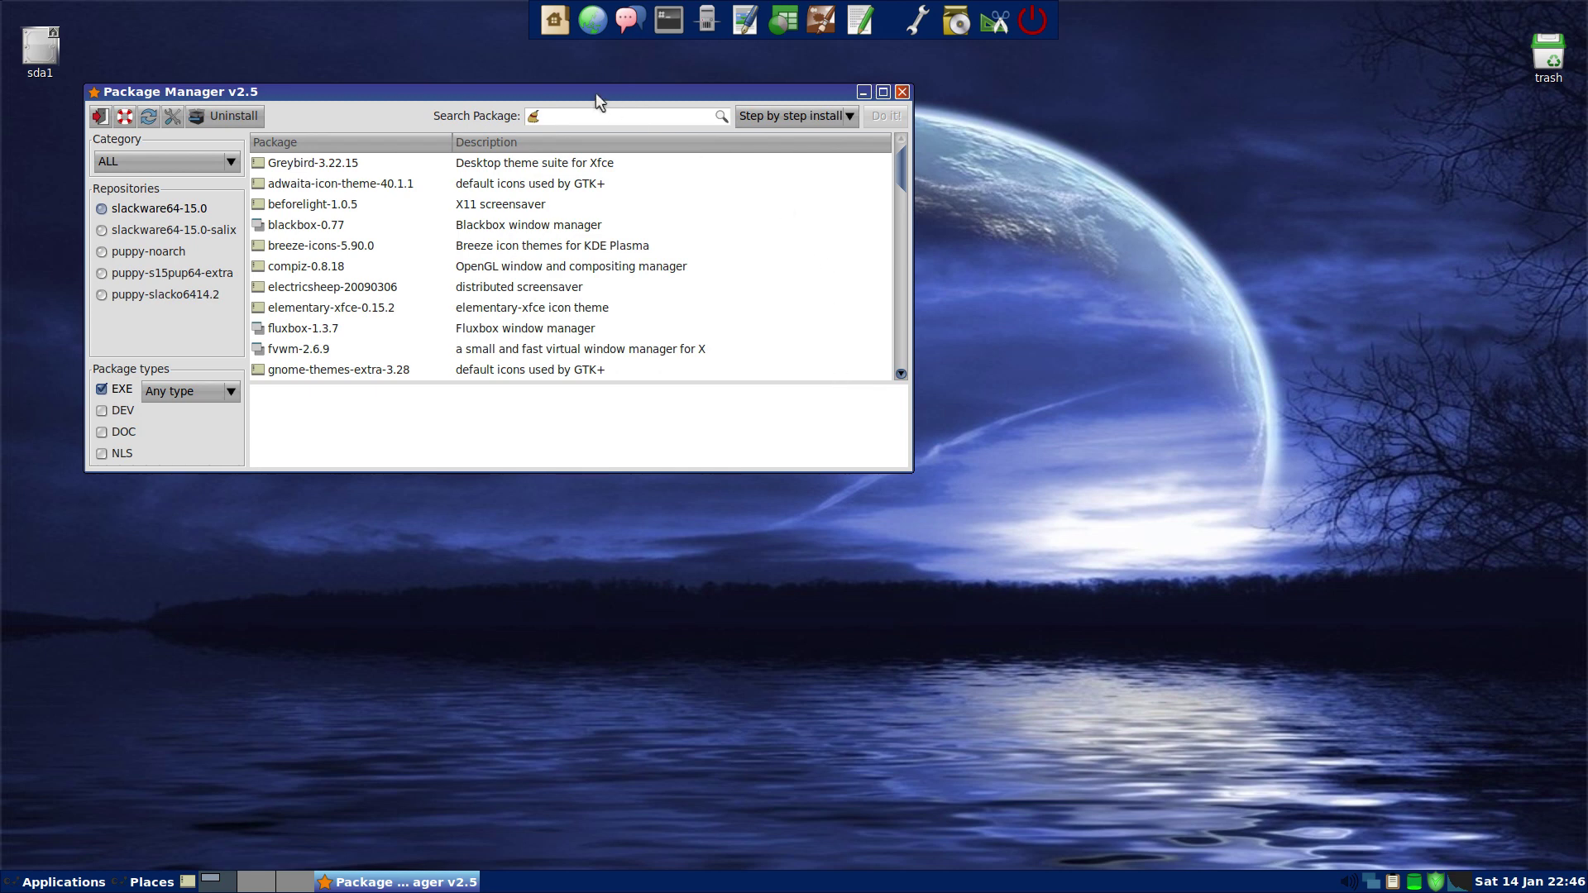
{"action": "left_click_drag", "start_coordinate": [596, 93], "coordinate": [782, 165]}
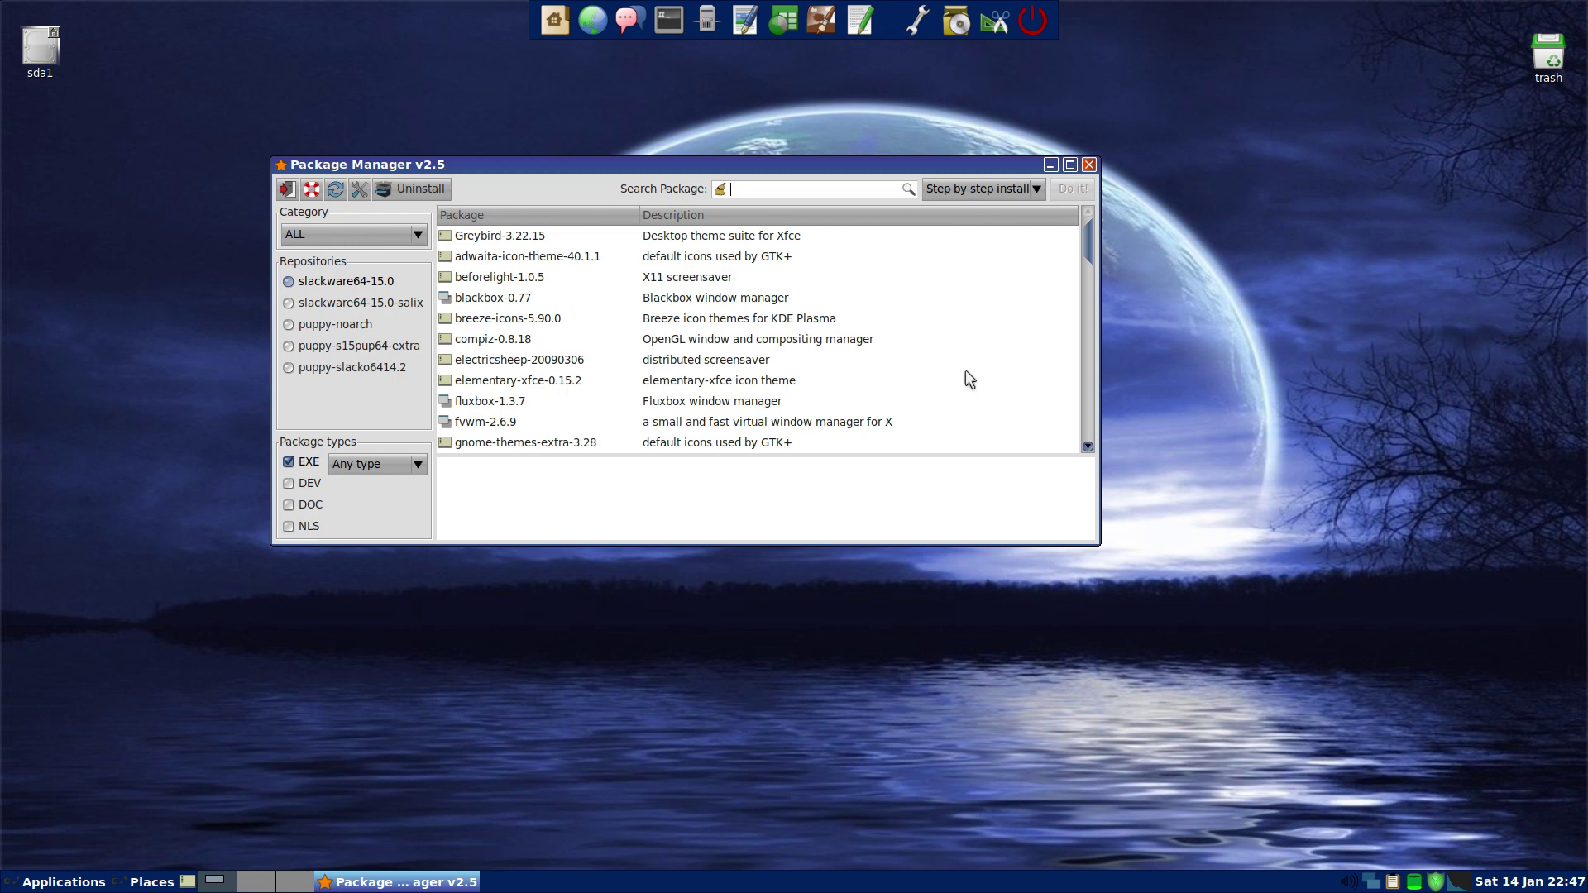
{"action": "type", "text": "simple screen recorder"}
{"action": "key", "text": "Return"}
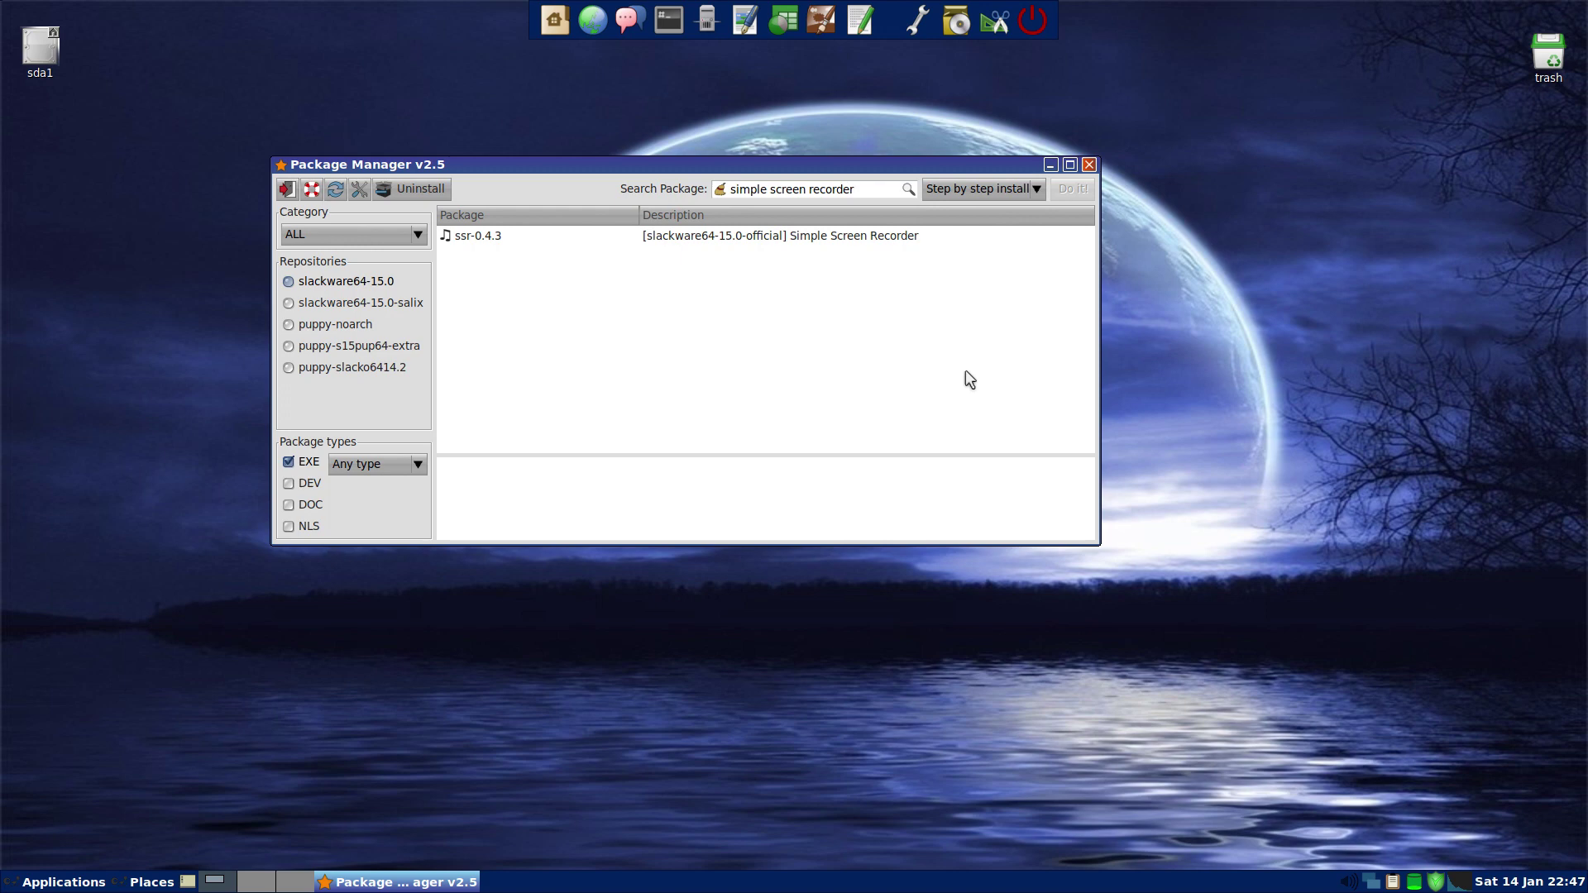
{"action": "left_click", "coordinate": [731, 238]}
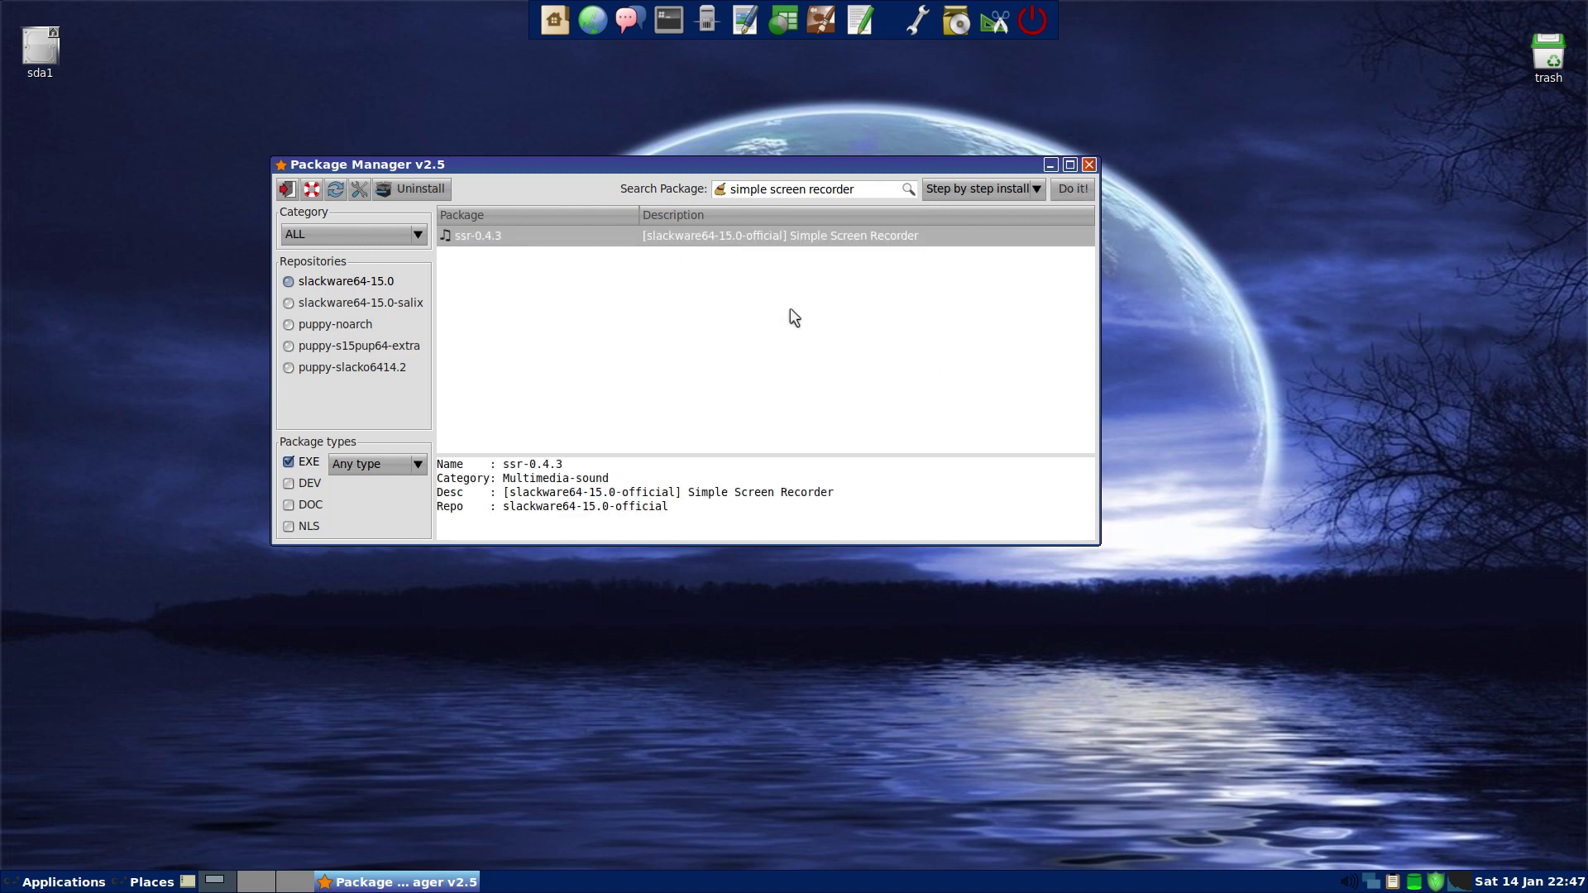
{"action": "left_click", "coordinate": [1035, 190]}
{"action": "left_click", "coordinate": [1034, 190]}
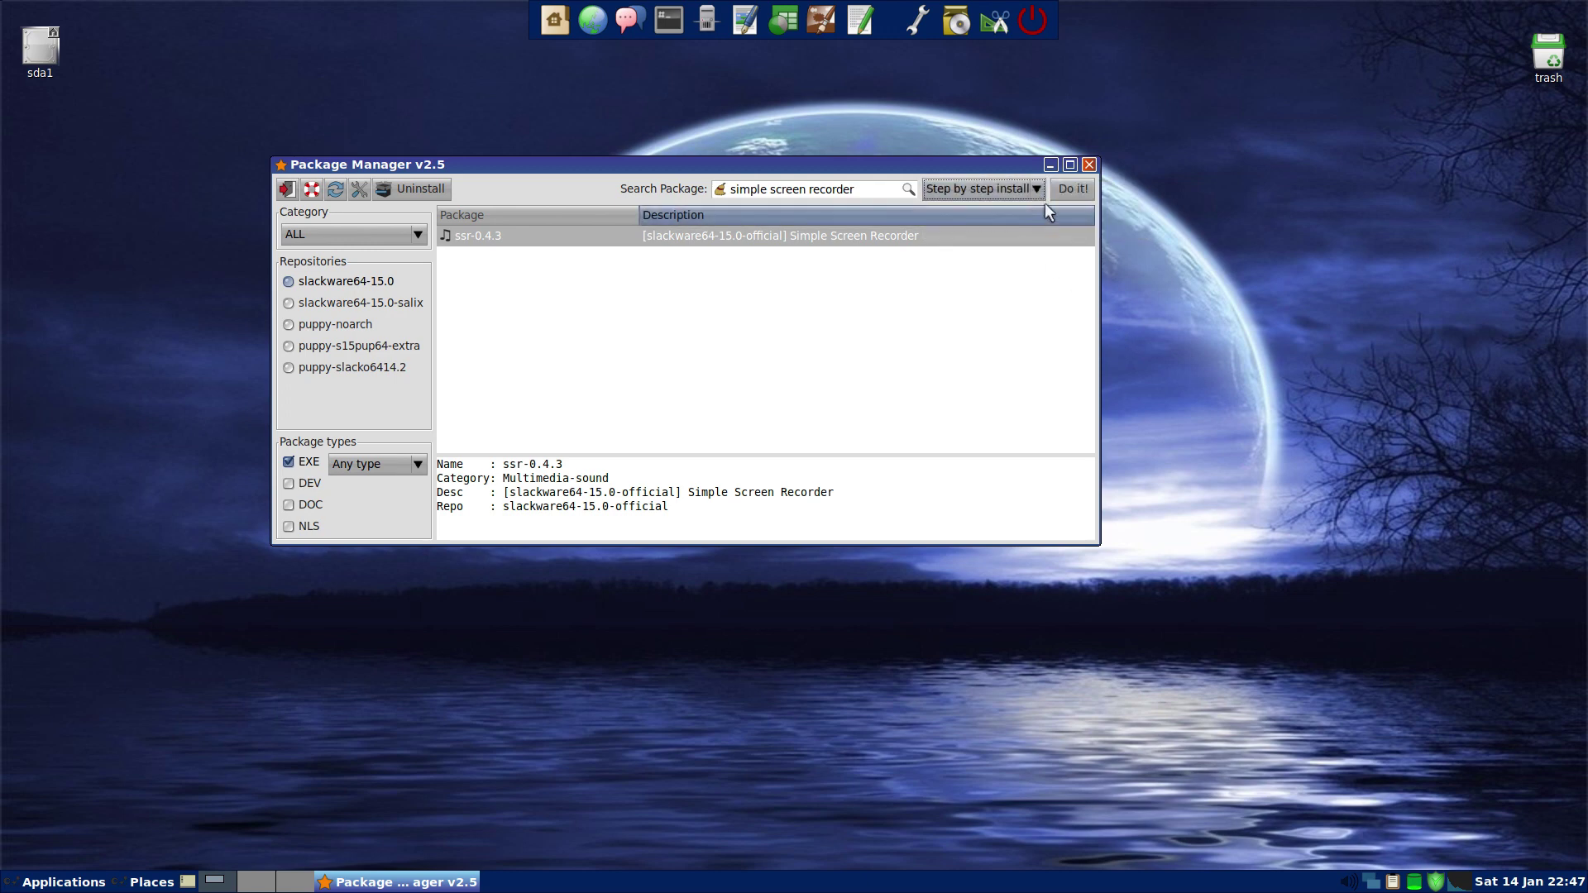
Start installing ssr-0.4.3 and review its dependency list, totalling 774MB installed
{"action": "left_click", "coordinate": [1067, 190]}
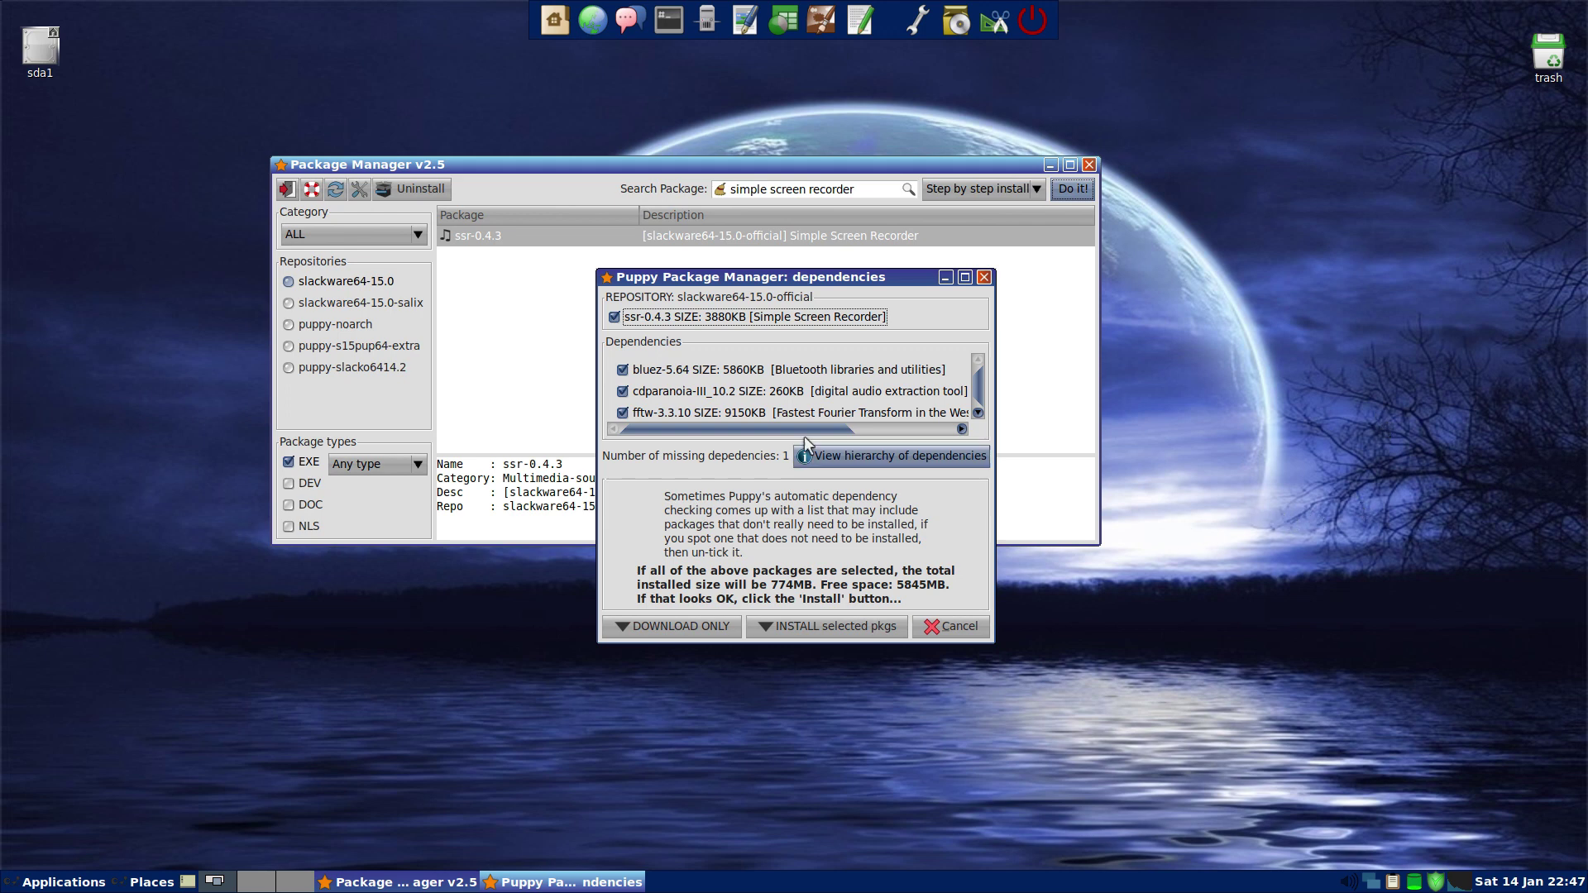
{"action": "scroll", "coordinate": [858, 365], "scroll_direction": "down", "scroll_amount": 2}
{"action": "scroll", "coordinate": [858, 367], "scroll_direction": "down", "scroll_amount": 5}
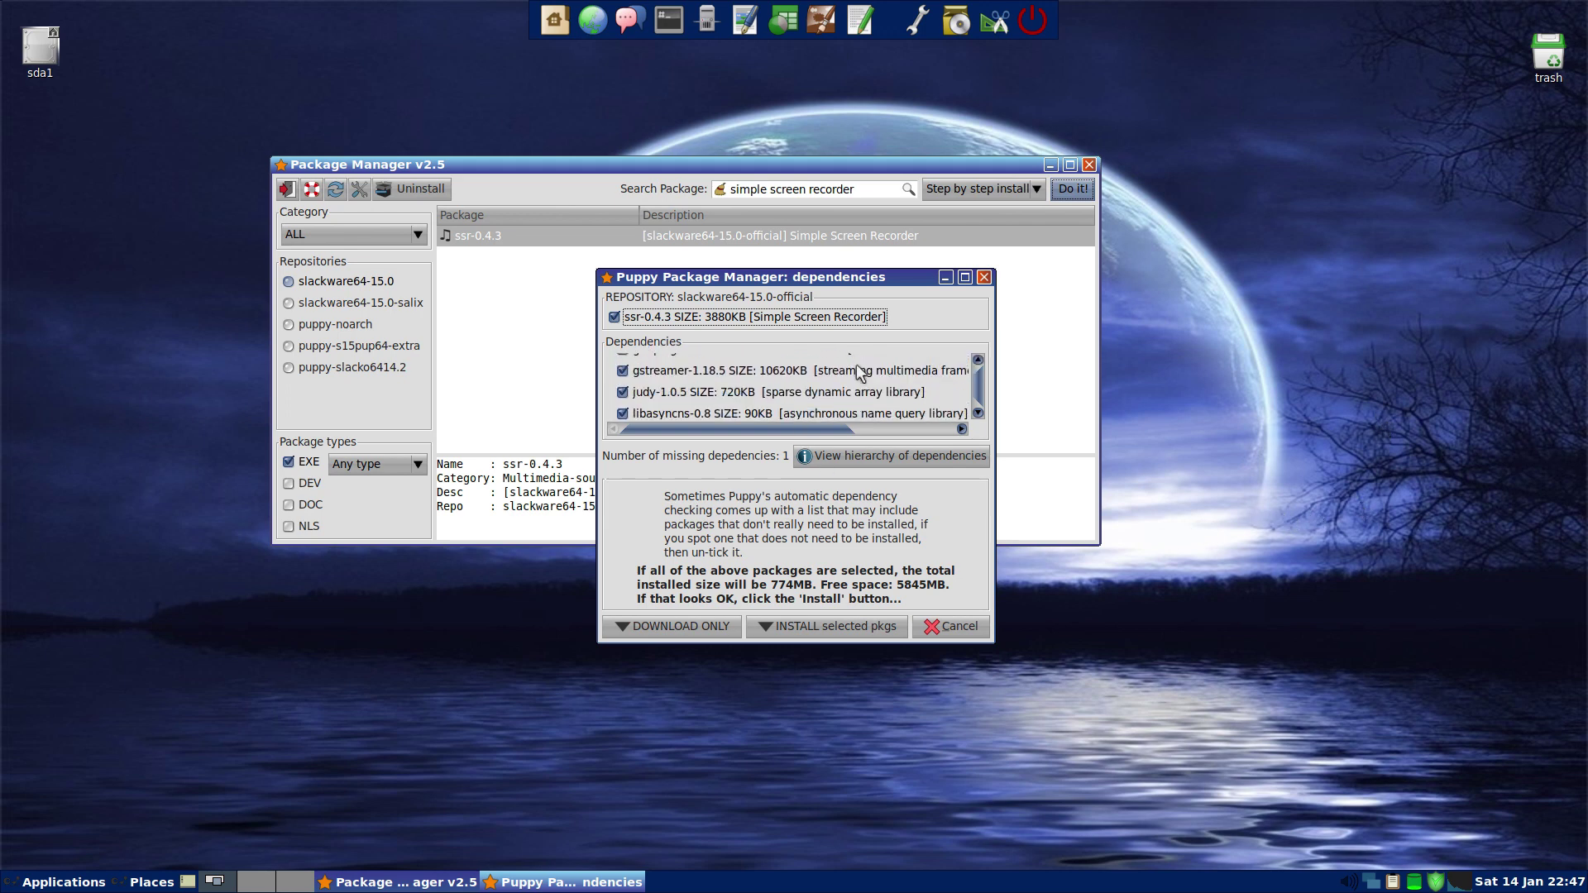
{"action": "scroll", "coordinate": [857, 366], "scroll_direction": "down", "scroll_amount": 5}
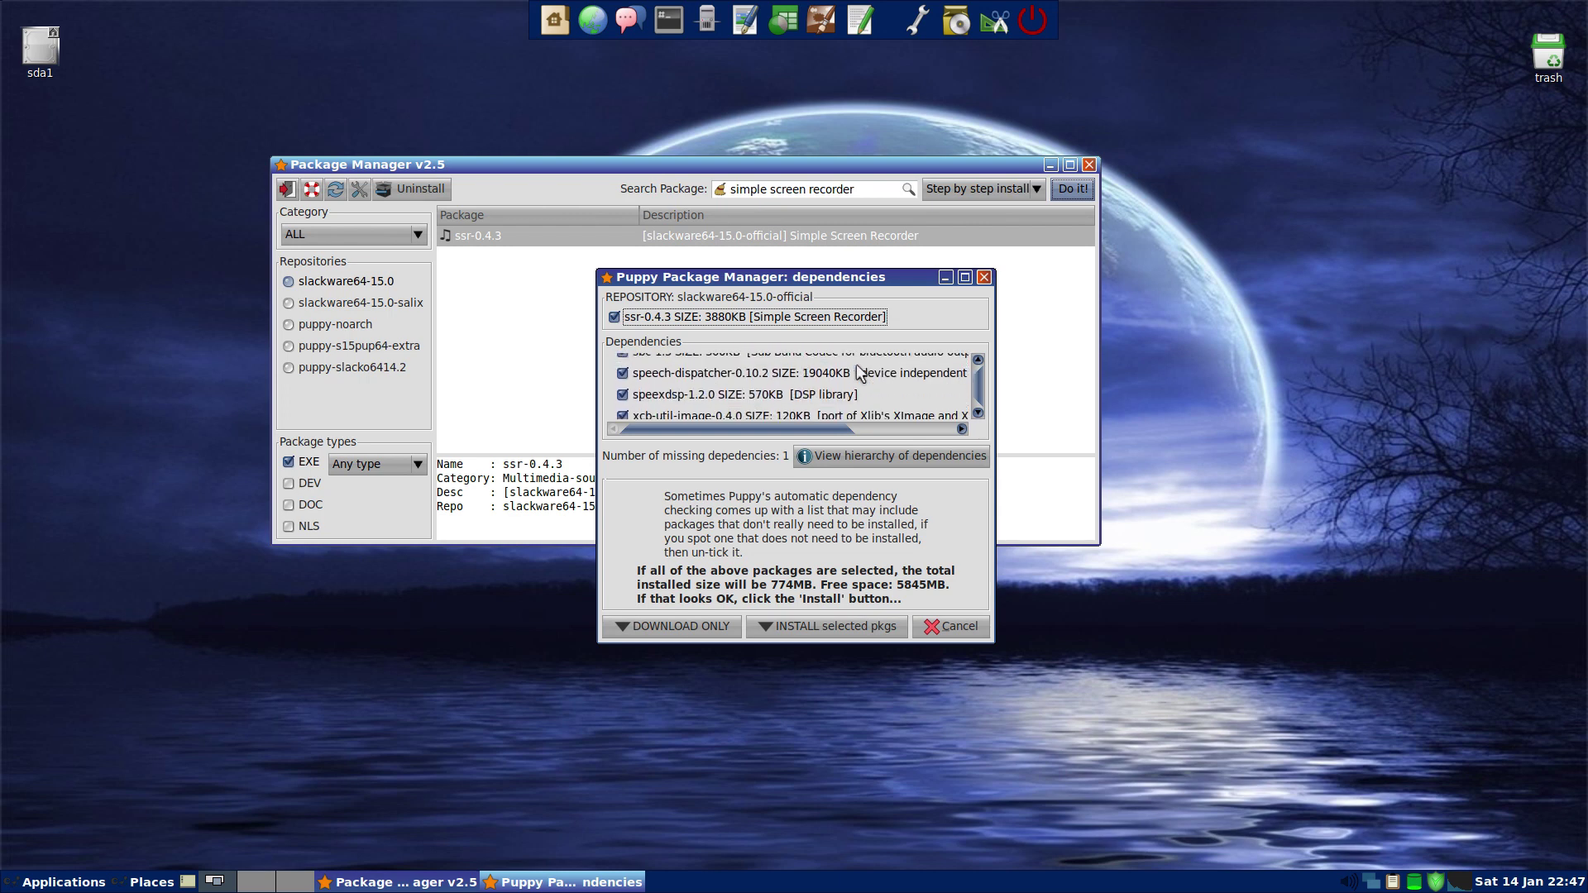
{"action": "scroll", "coordinate": [856, 364], "scroll_direction": "up", "scroll_amount": 10}
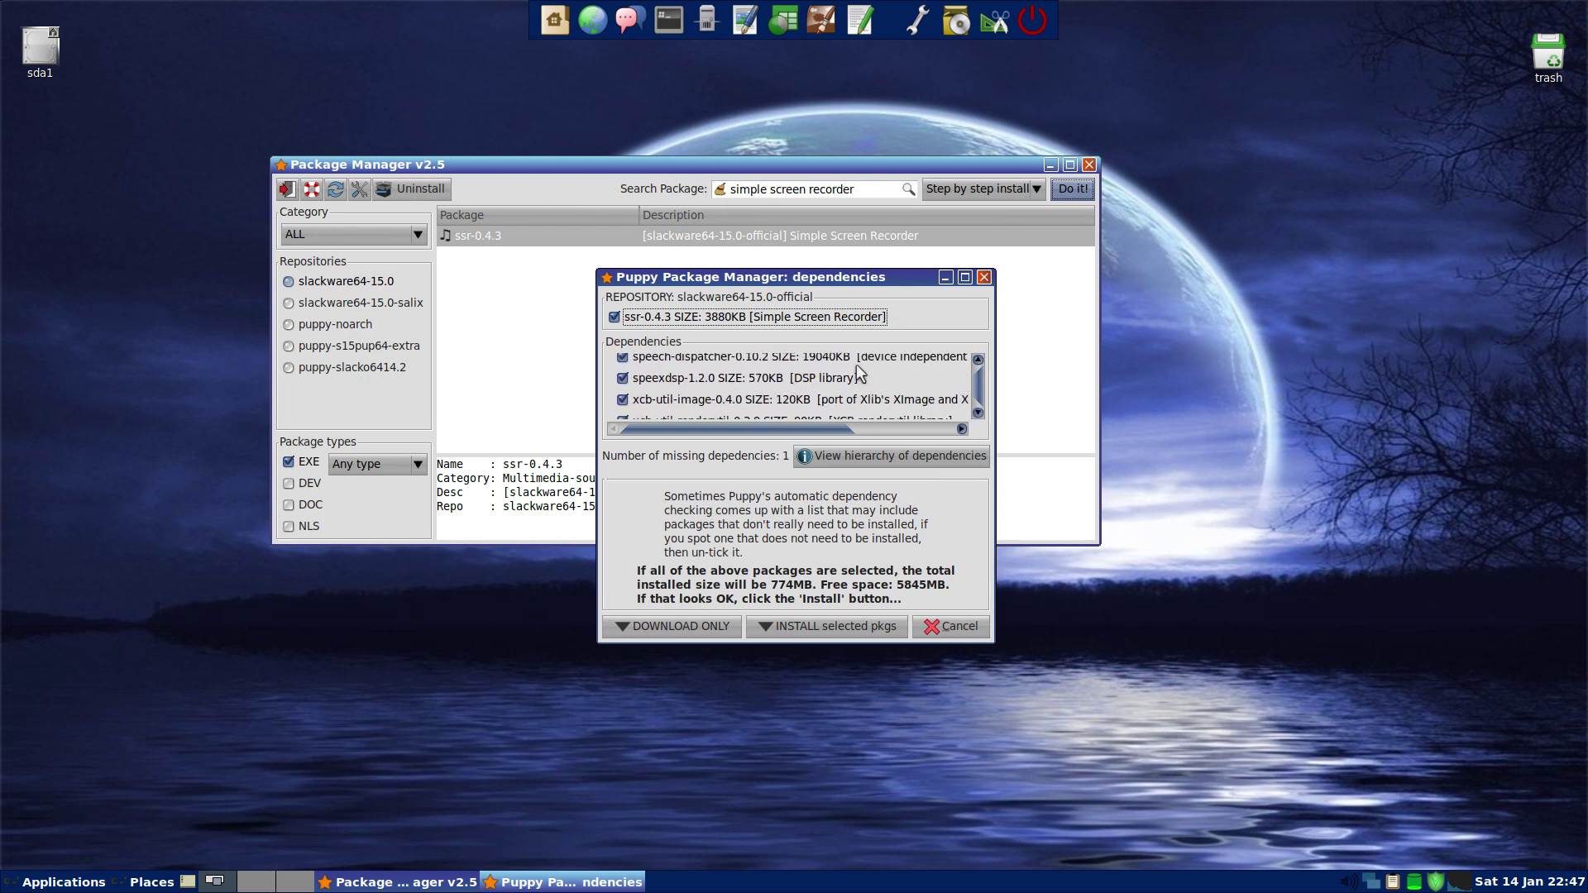
{"action": "scroll", "coordinate": [856, 363], "scroll_direction": "up", "scroll_amount": 2}
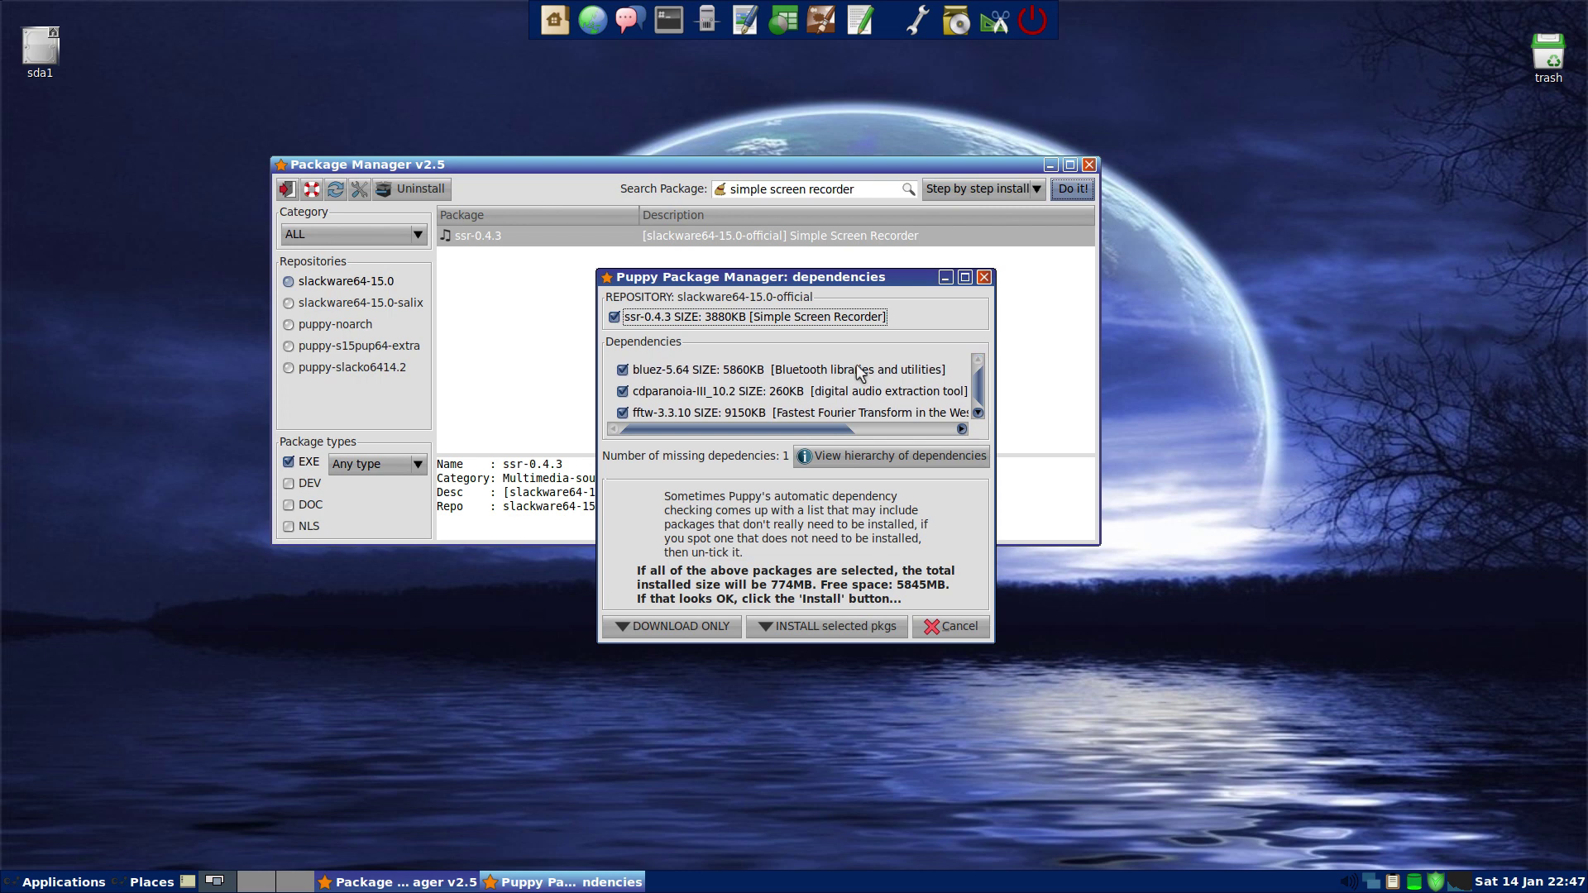
Install the selected packages, downloading them from the ftp.gwdg.de mirror
{"action": "left_click", "coordinate": [817, 627]}
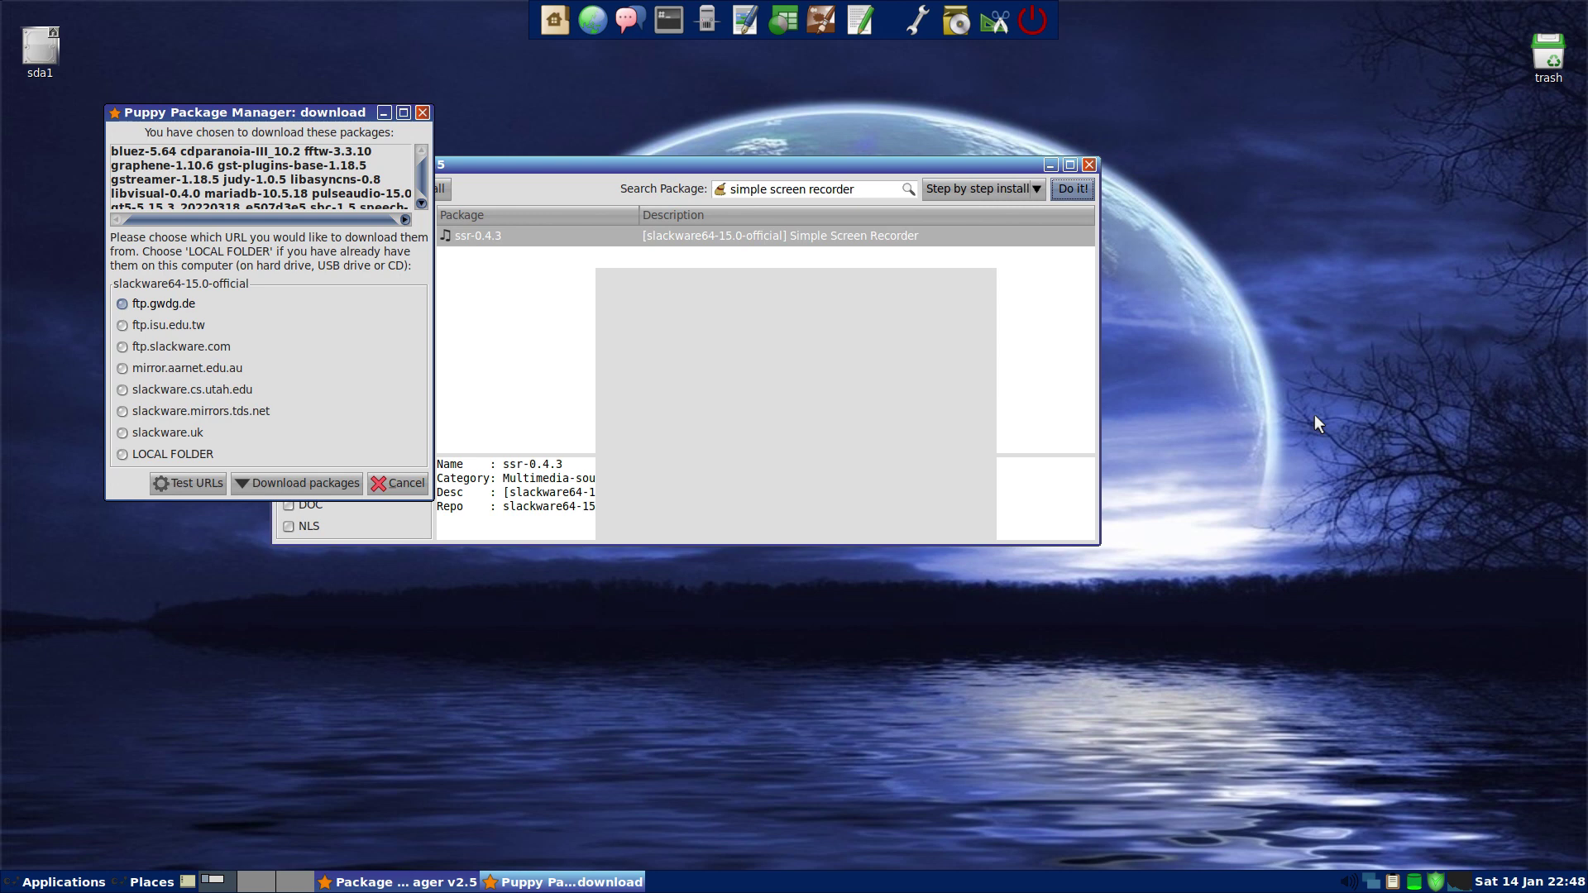
{"action": "left_click", "coordinate": [311, 483]}
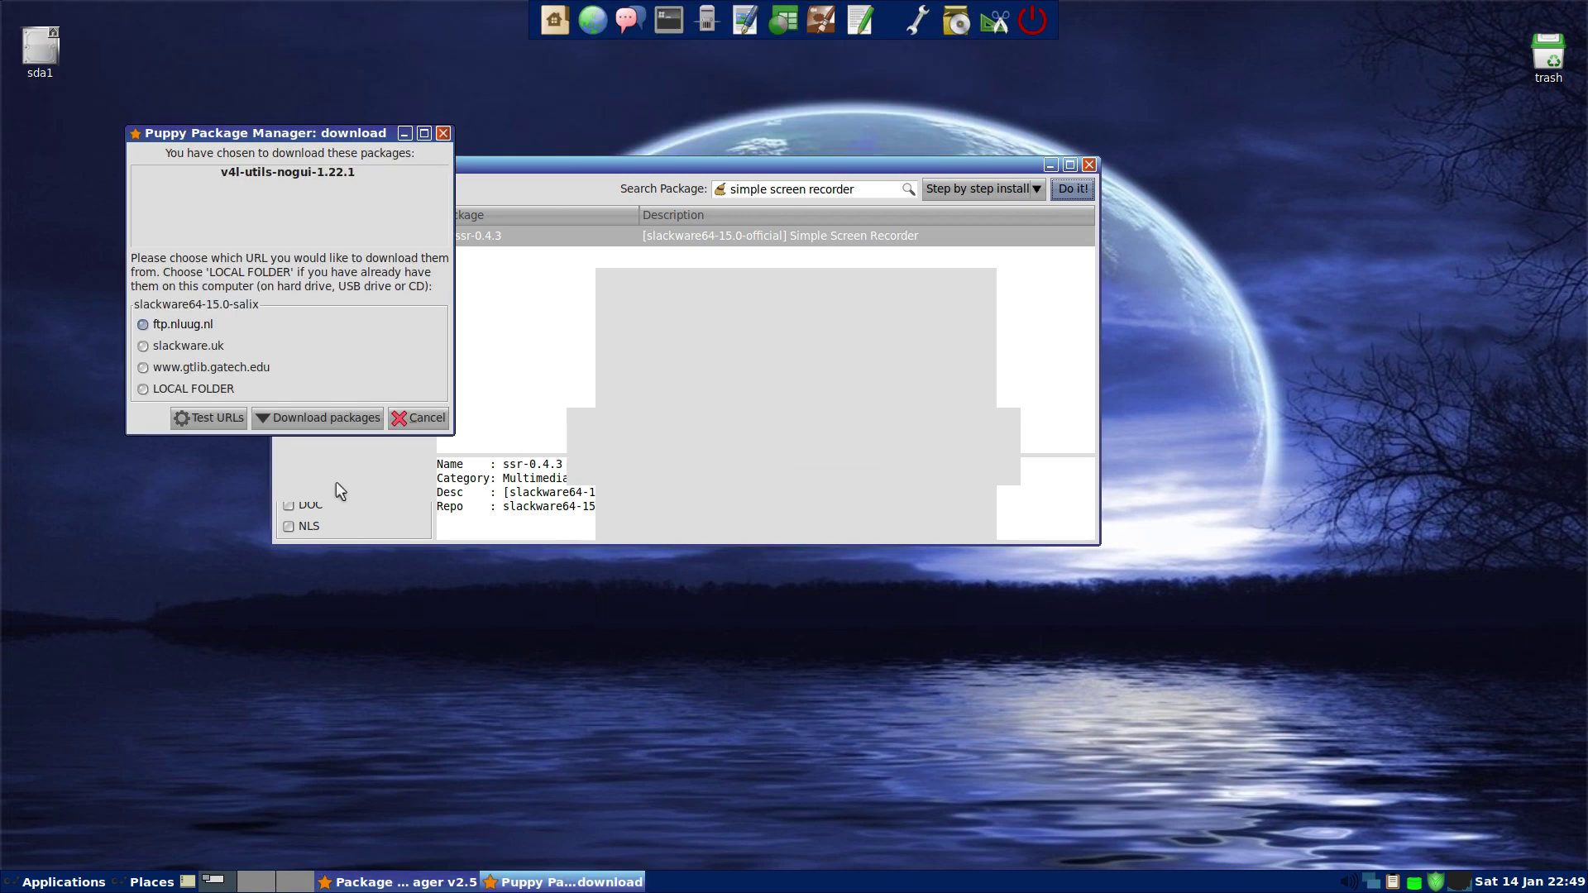
Download v4l-utils-nogui-1.22.1 from the ftp.nluug.nl mirror
{"action": "left_click", "coordinate": [324, 418]}
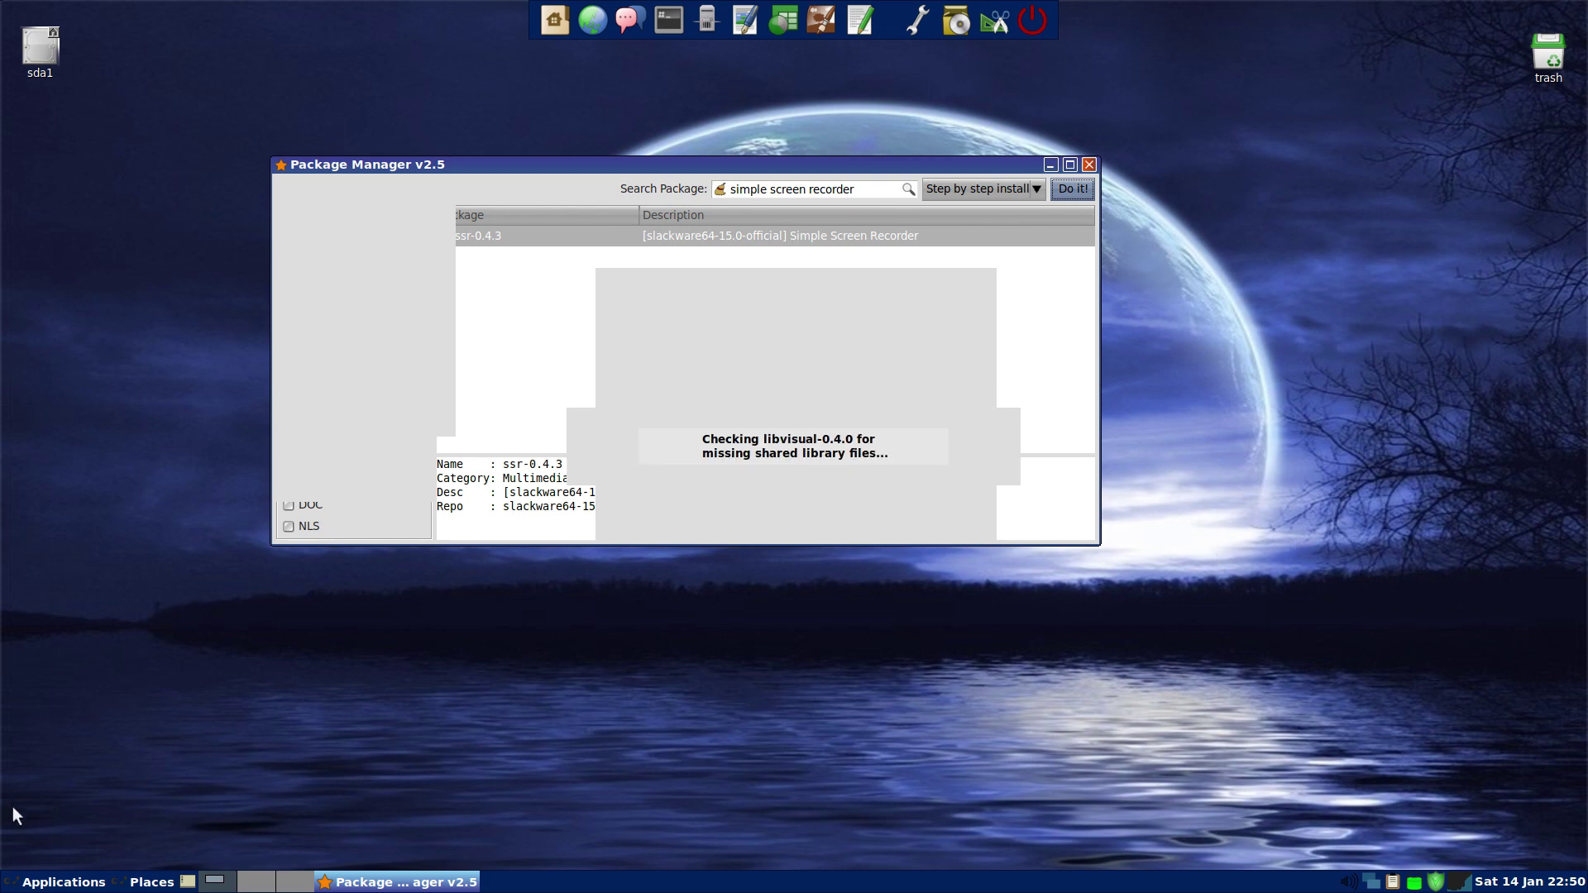
Browse the Applications menu's submenus toward System > Htop System Process Viewer
{"action": "left_click", "coordinate": [43, 883]}
{"action": "mouse_move", "coordinate": [37, 579]}
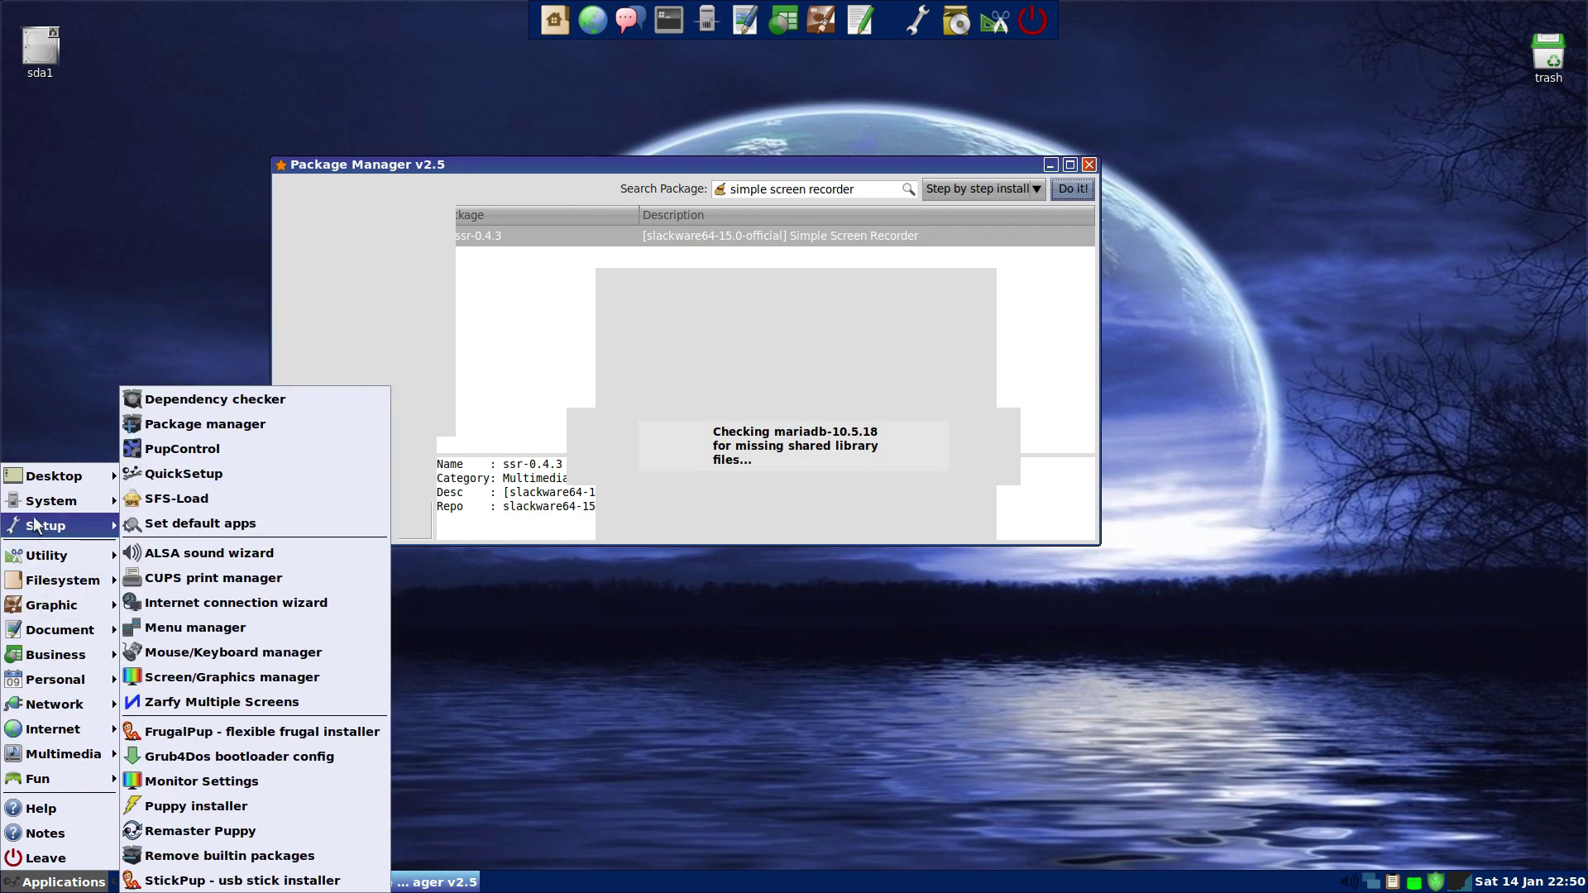
{"action": "mouse_move", "coordinate": [45, 484]}
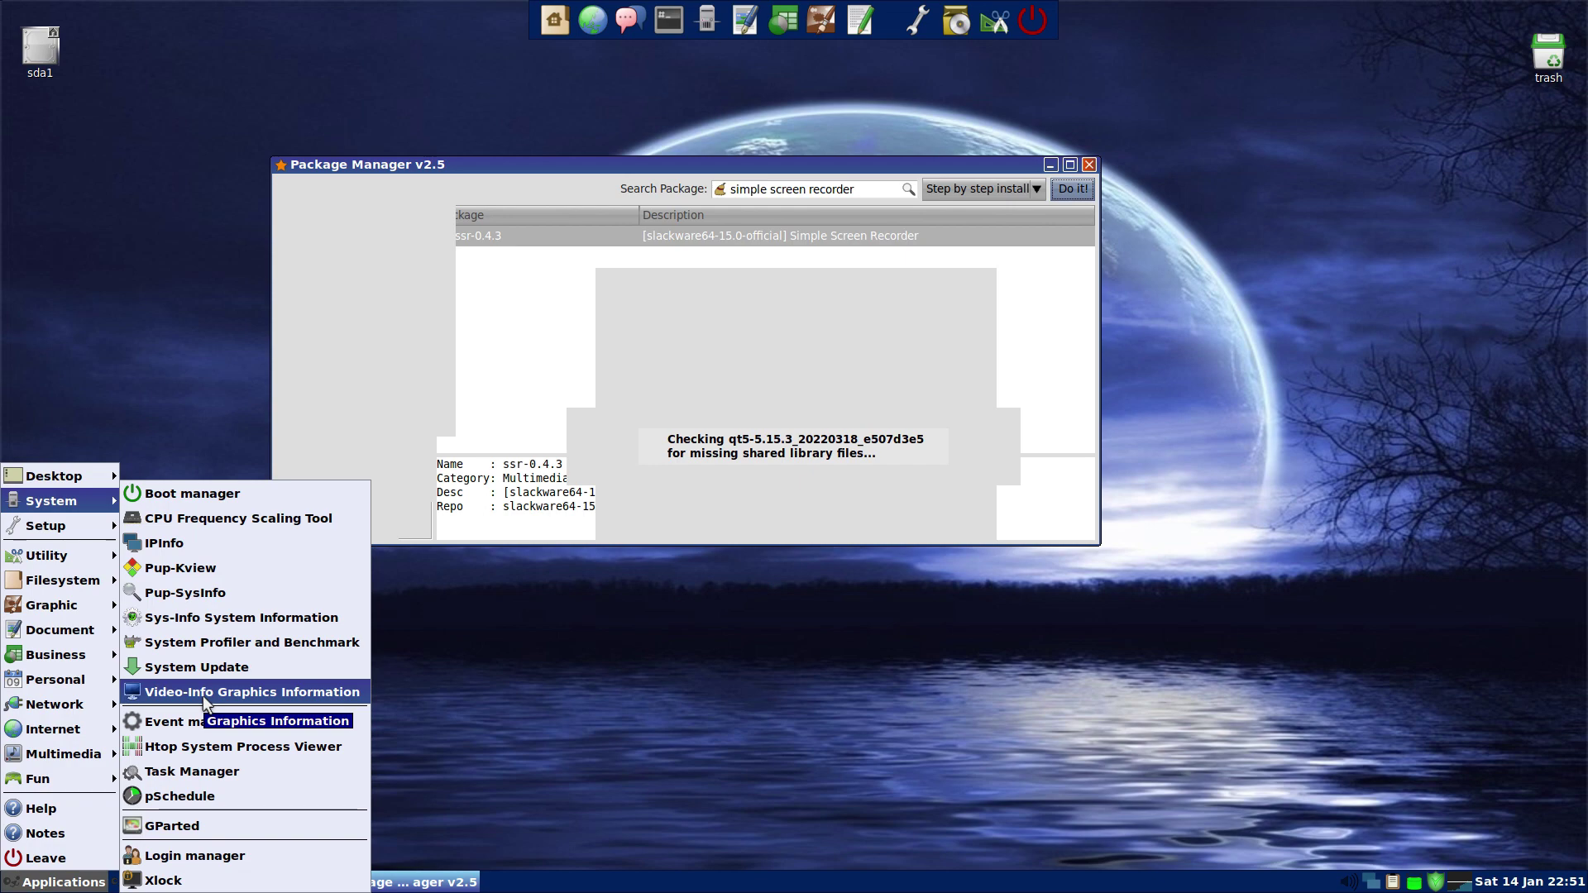
Launch htop and drag its window to the right side, uncovering Package Manager's progress
{"action": "left_click", "coordinate": [209, 746]}
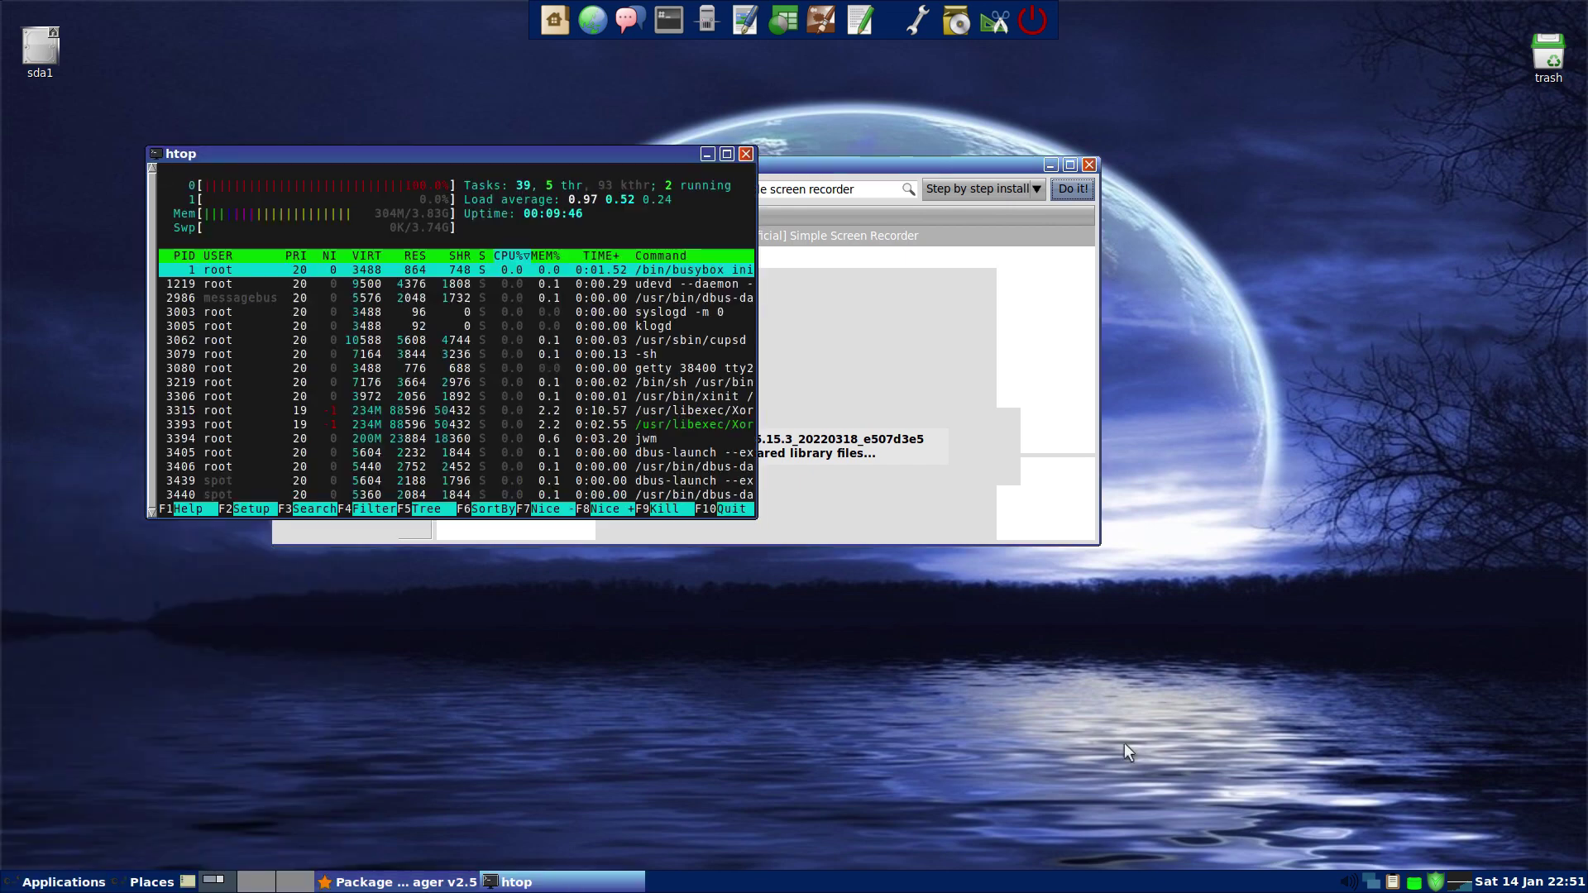
{"action": "left_click_drag", "start_coordinate": [553, 152], "coordinate": [1362, 133]}
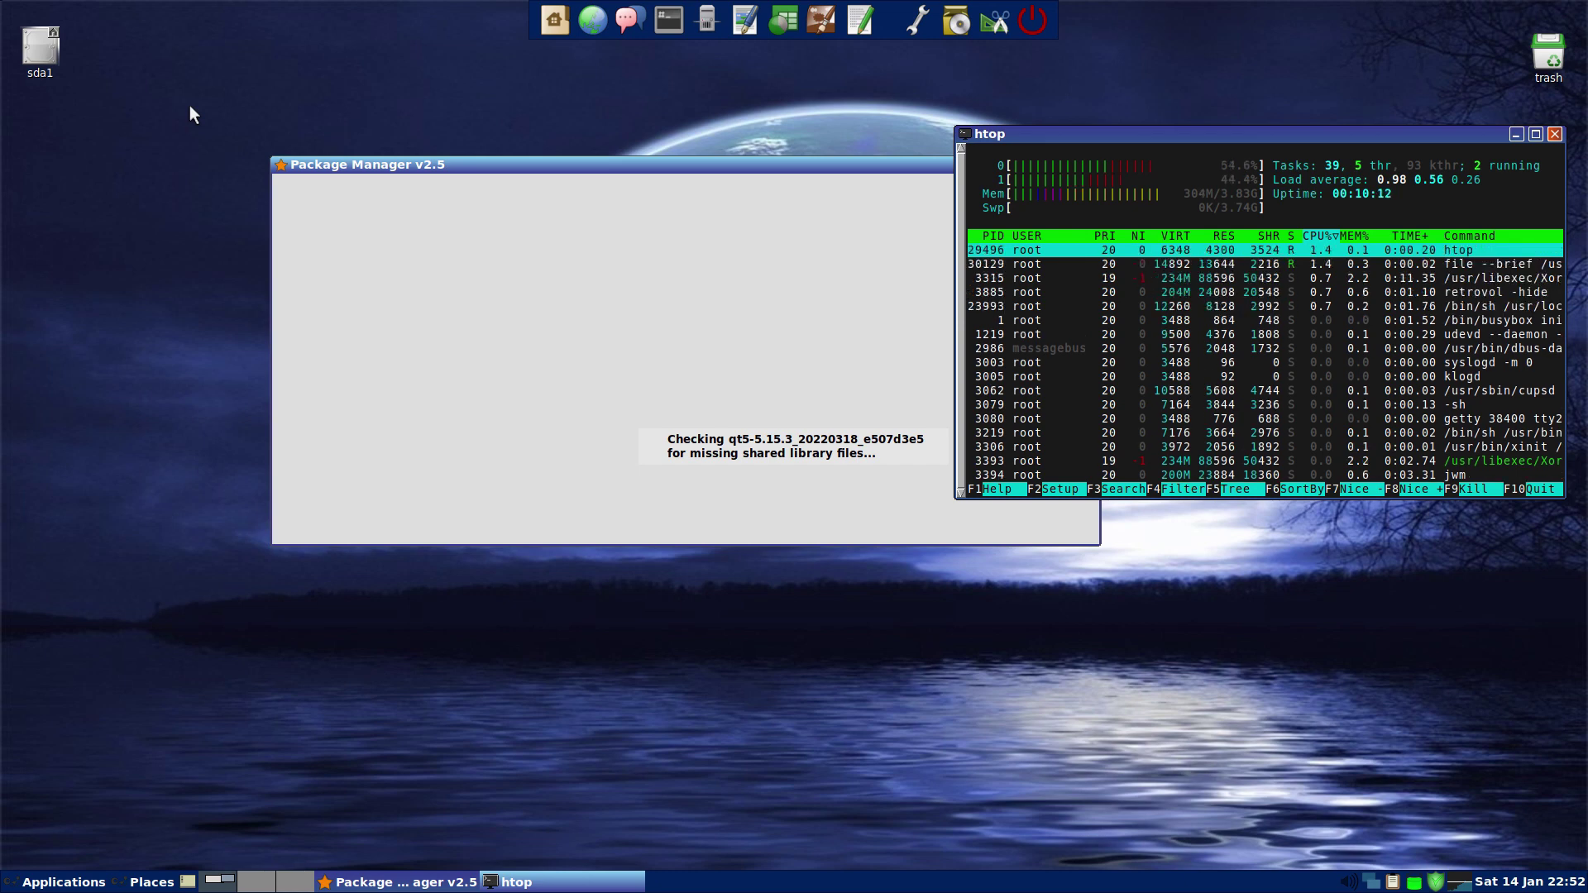
Browse several Applications menu categories, then dismiss the menu without launching anything
{"action": "left_click", "coordinate": [60, 881]}
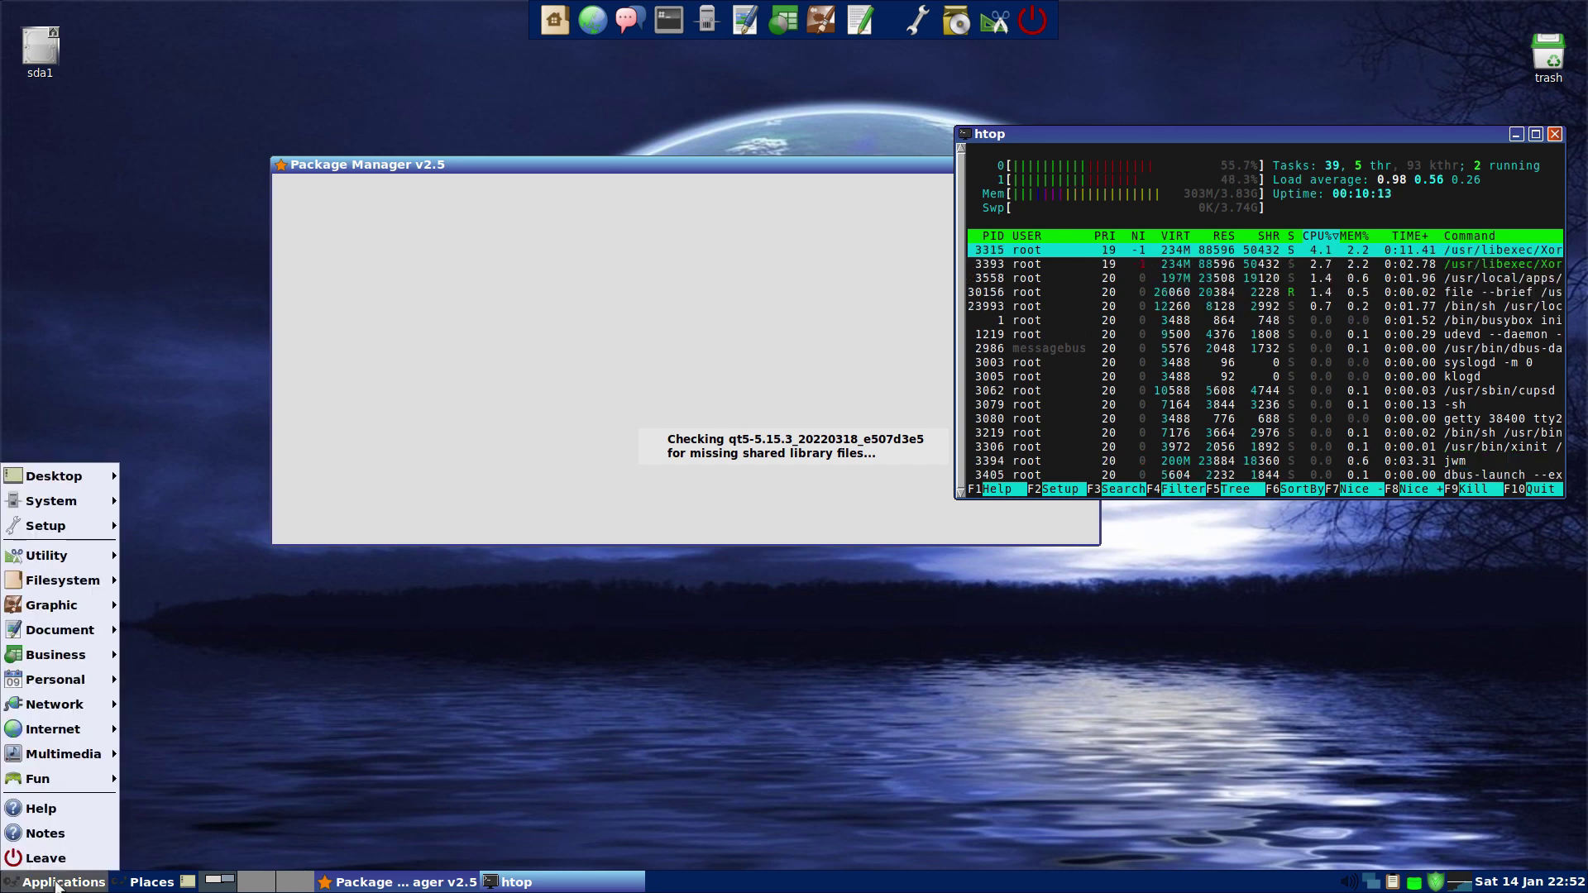
{"action": "mouse_move", "coordinate": [91, 526]}
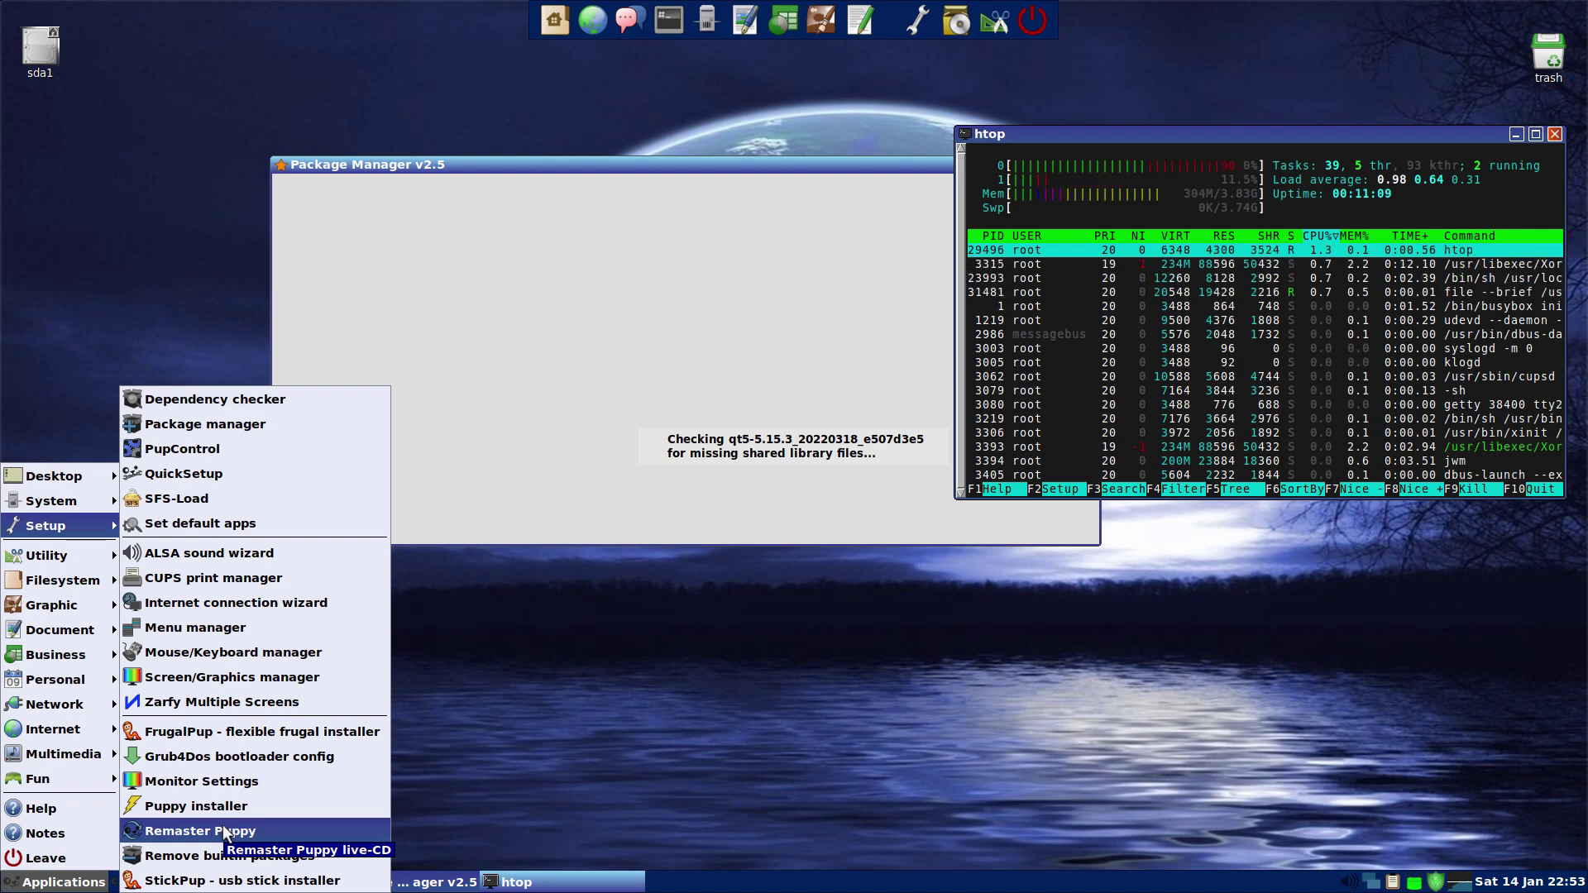
{"action": "mouse_move", "coordinate": [70, 551]}
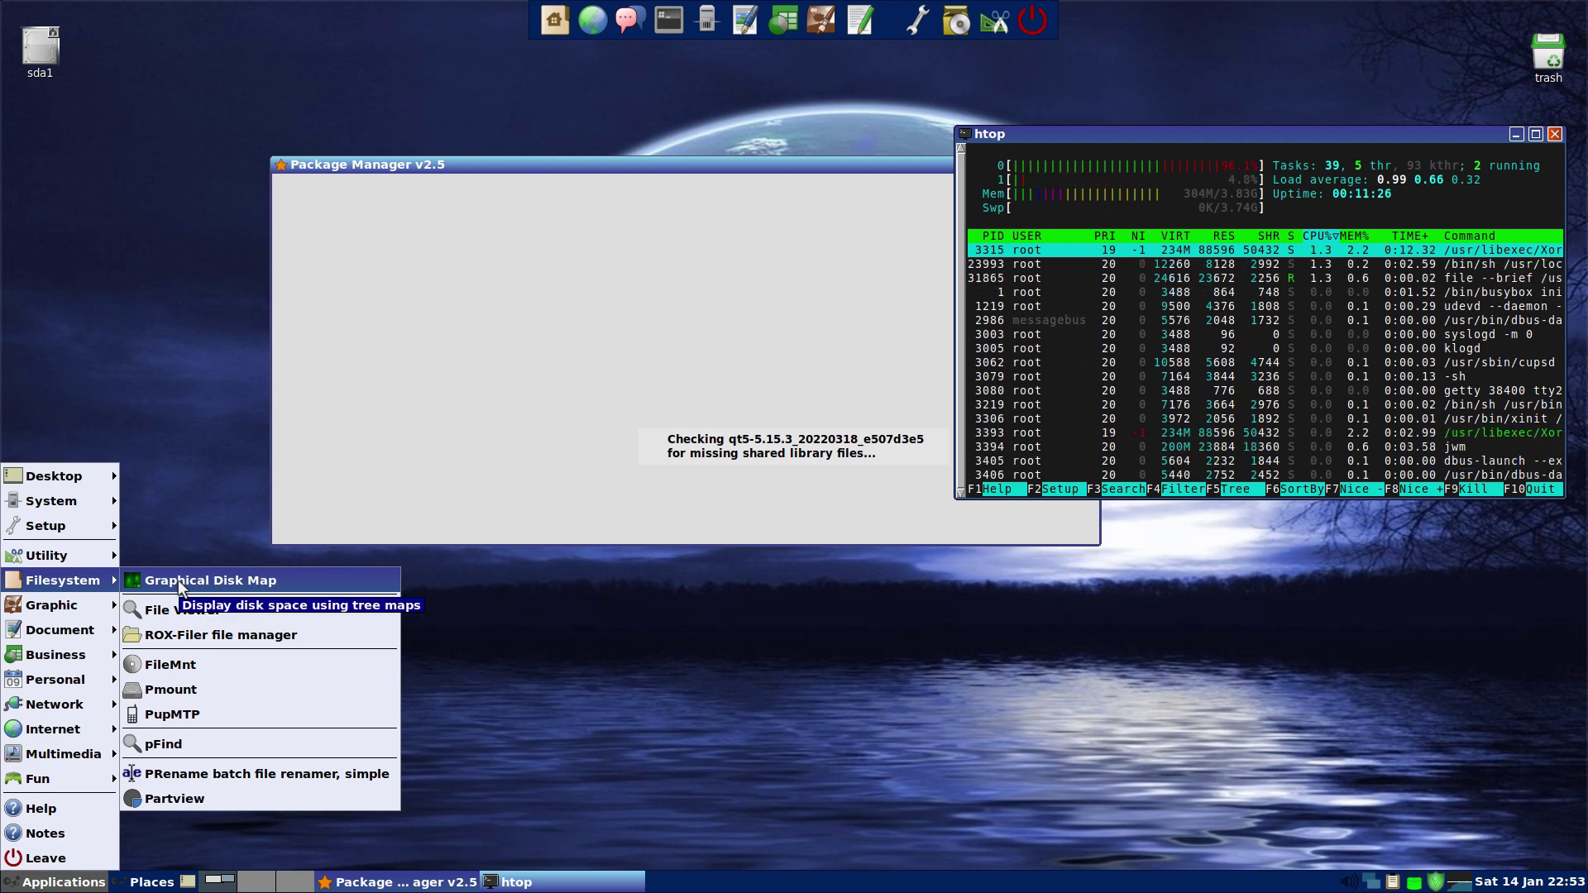
{"action": "mouse_move", "coordinate": [93, 608]}
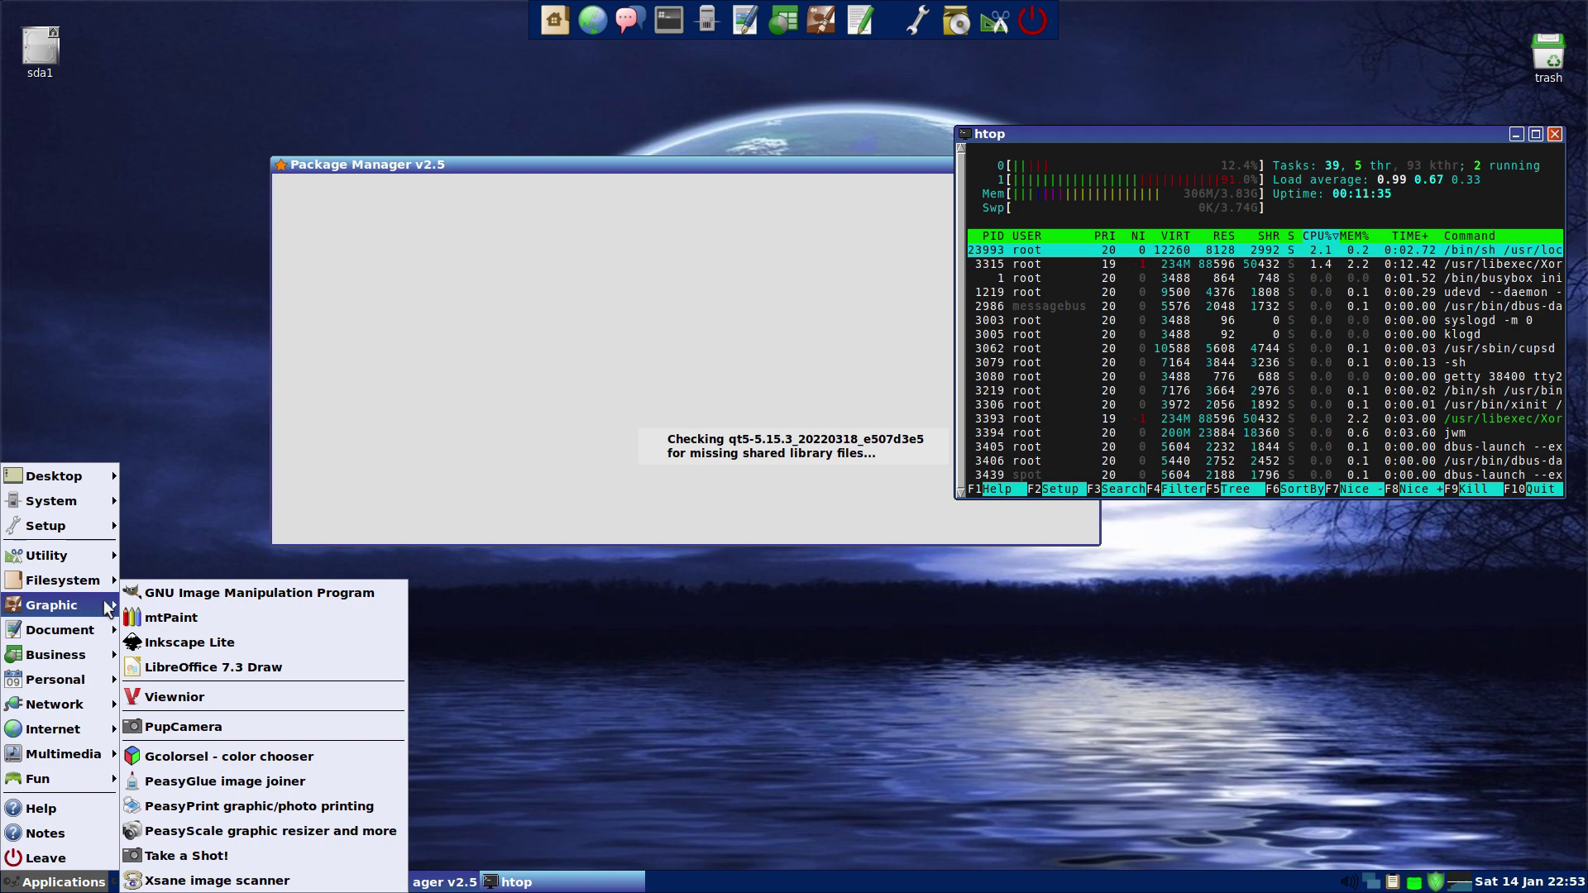
{"action": "left_click", "coordinate": [165, 594]}
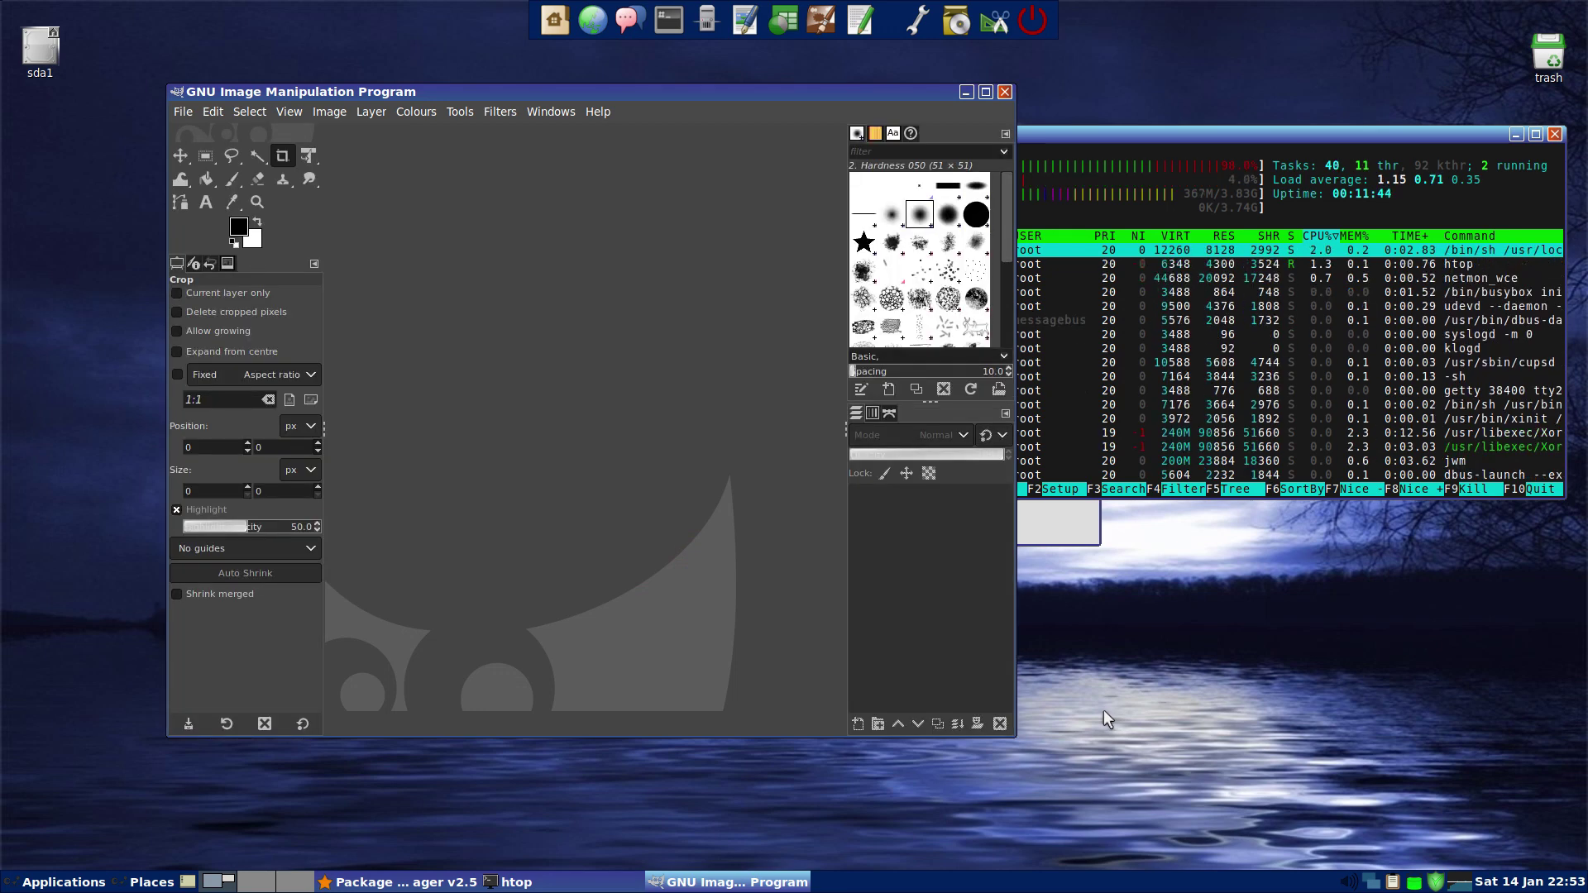
Close GIMP and browse Applications through Document to Personal, showing Bcrypt
{"action": "left_click", "coordinate": [1005, 92]}
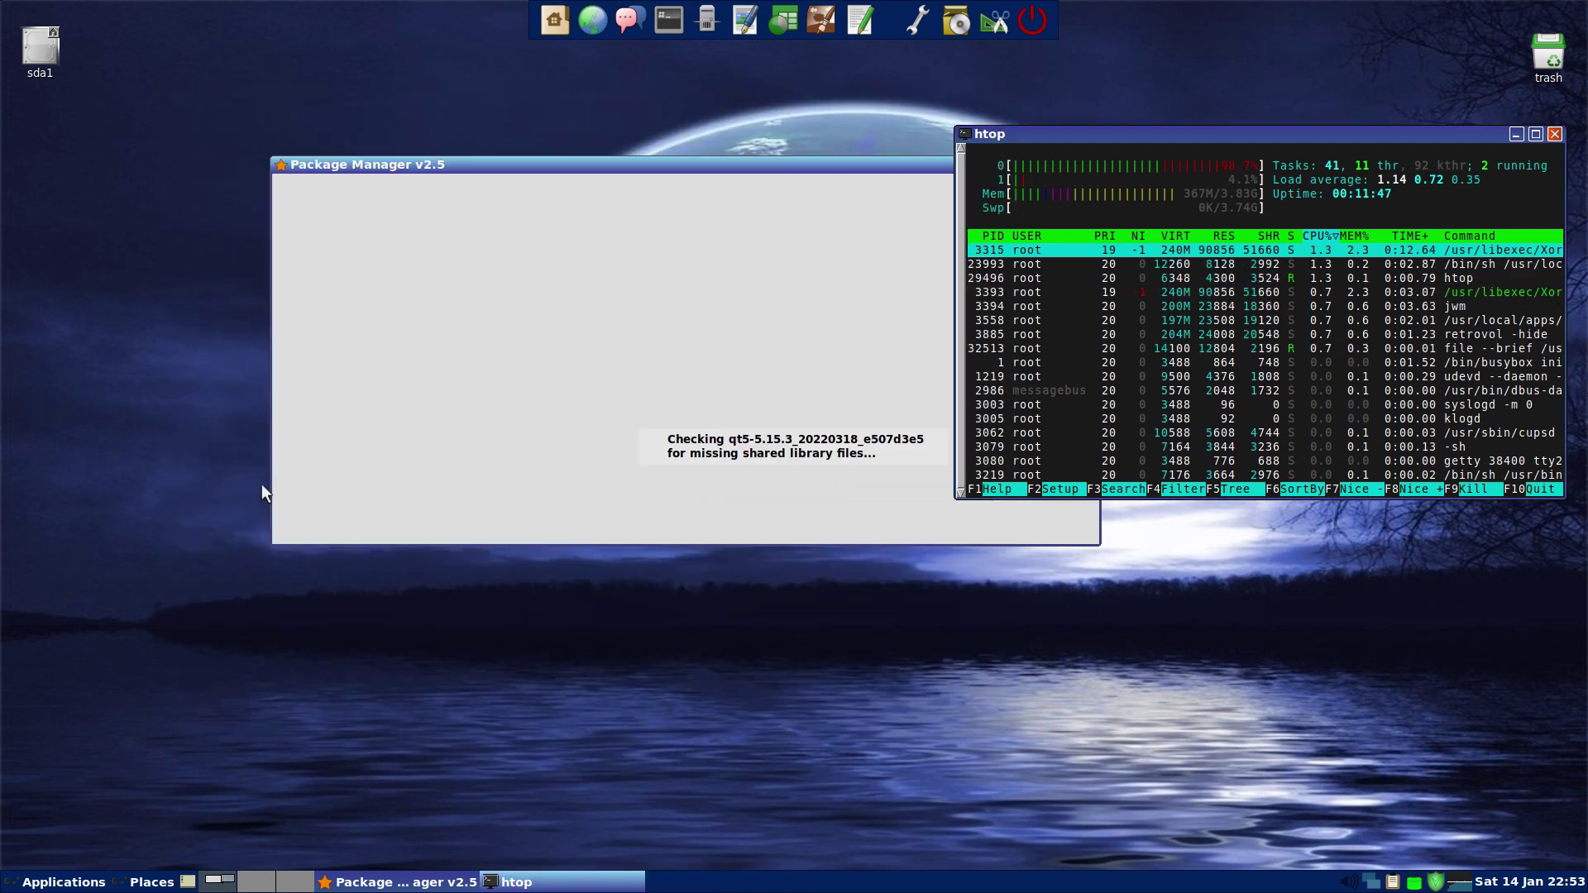
{"action": "left_click", "coordinate": [48, 883]}
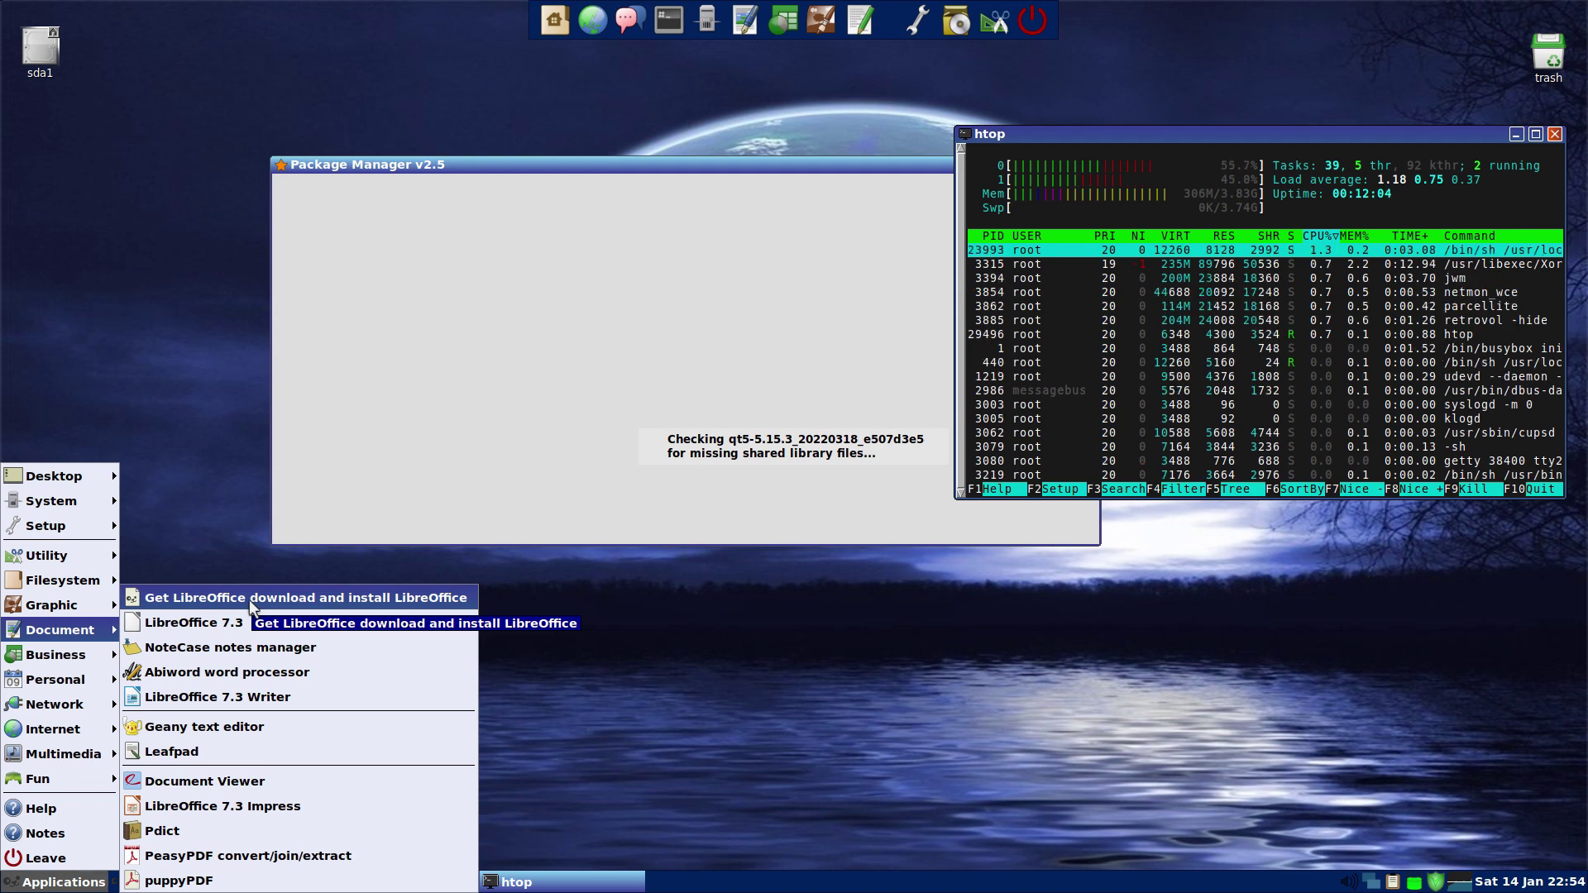
{"action": "mouse_move", "coordinate": [55, 665]}
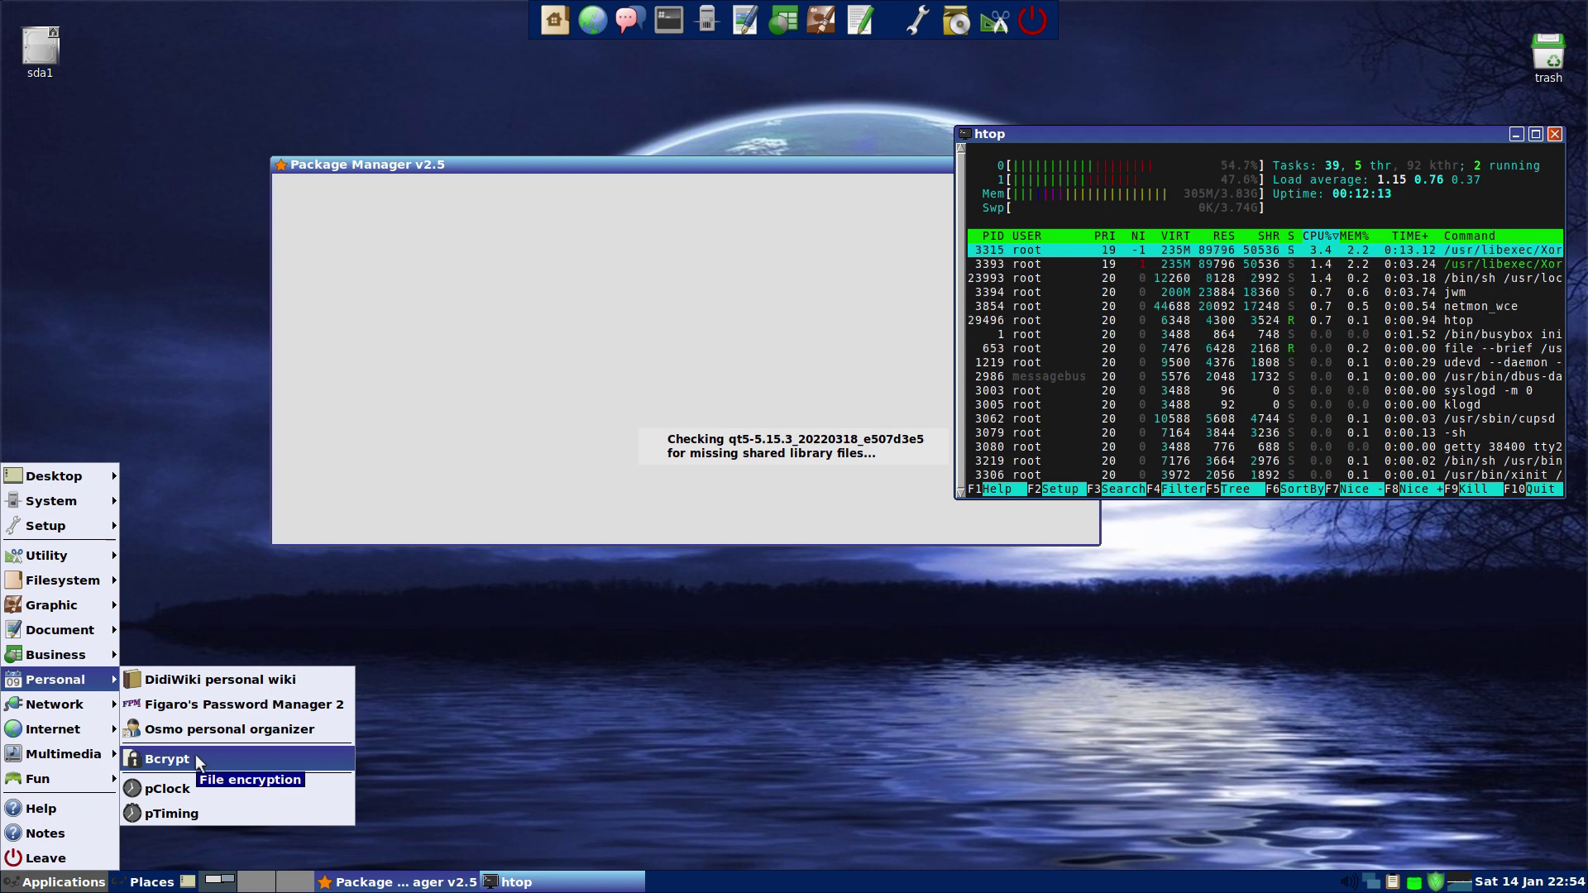
Open Bcrypt from Applications > Personal, then close its dialog unused
{"action": "left_click", "coordinate": [196, 758]}
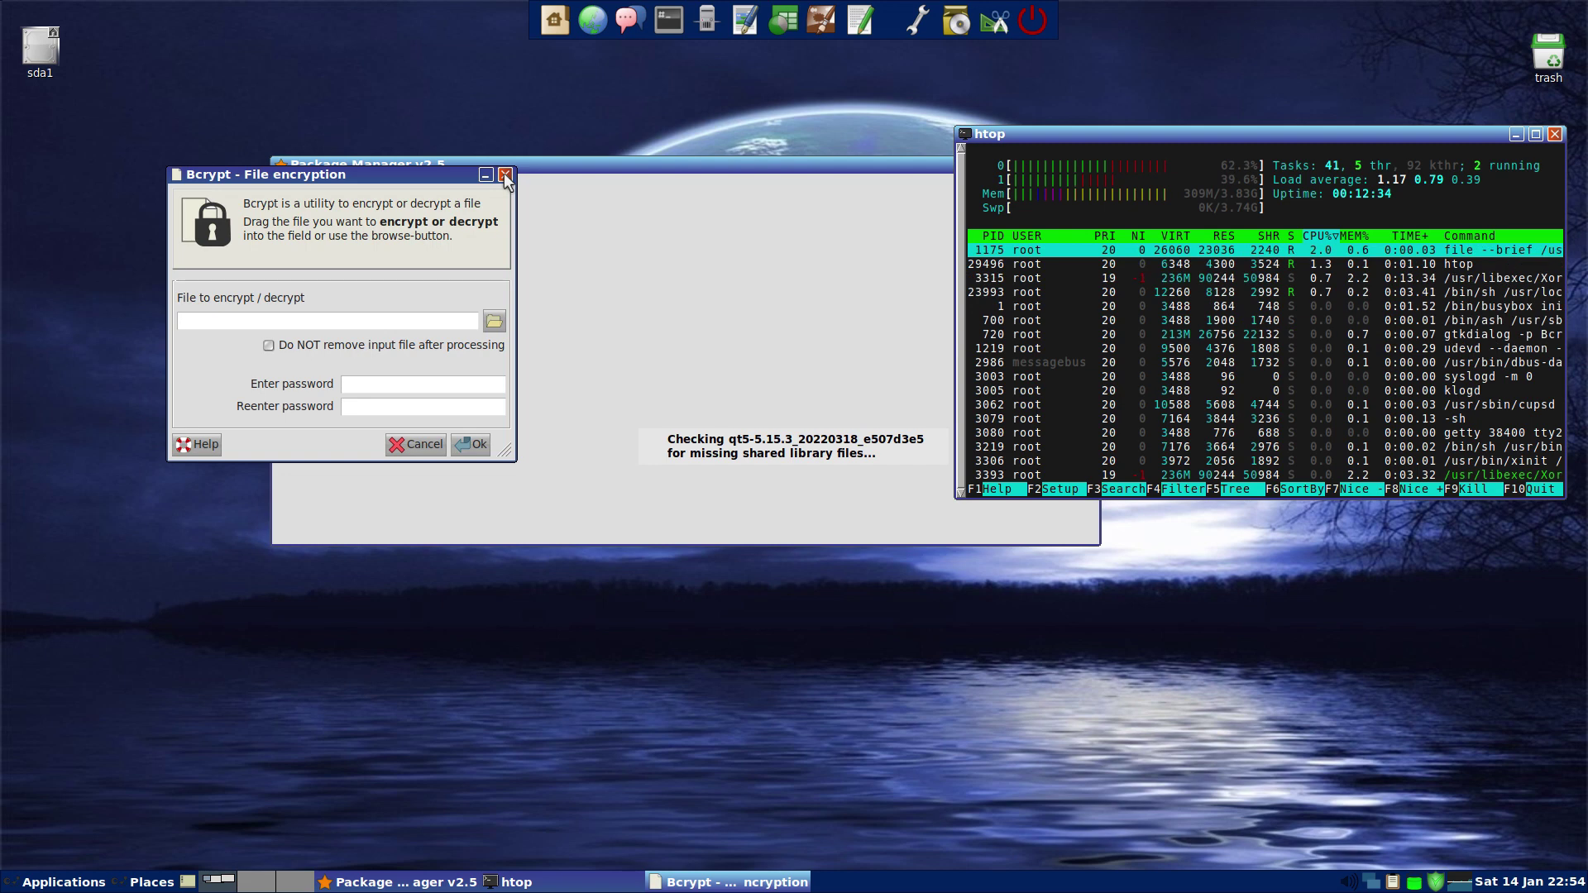
{"action": "left_click", "coordinate": [505, 175]}
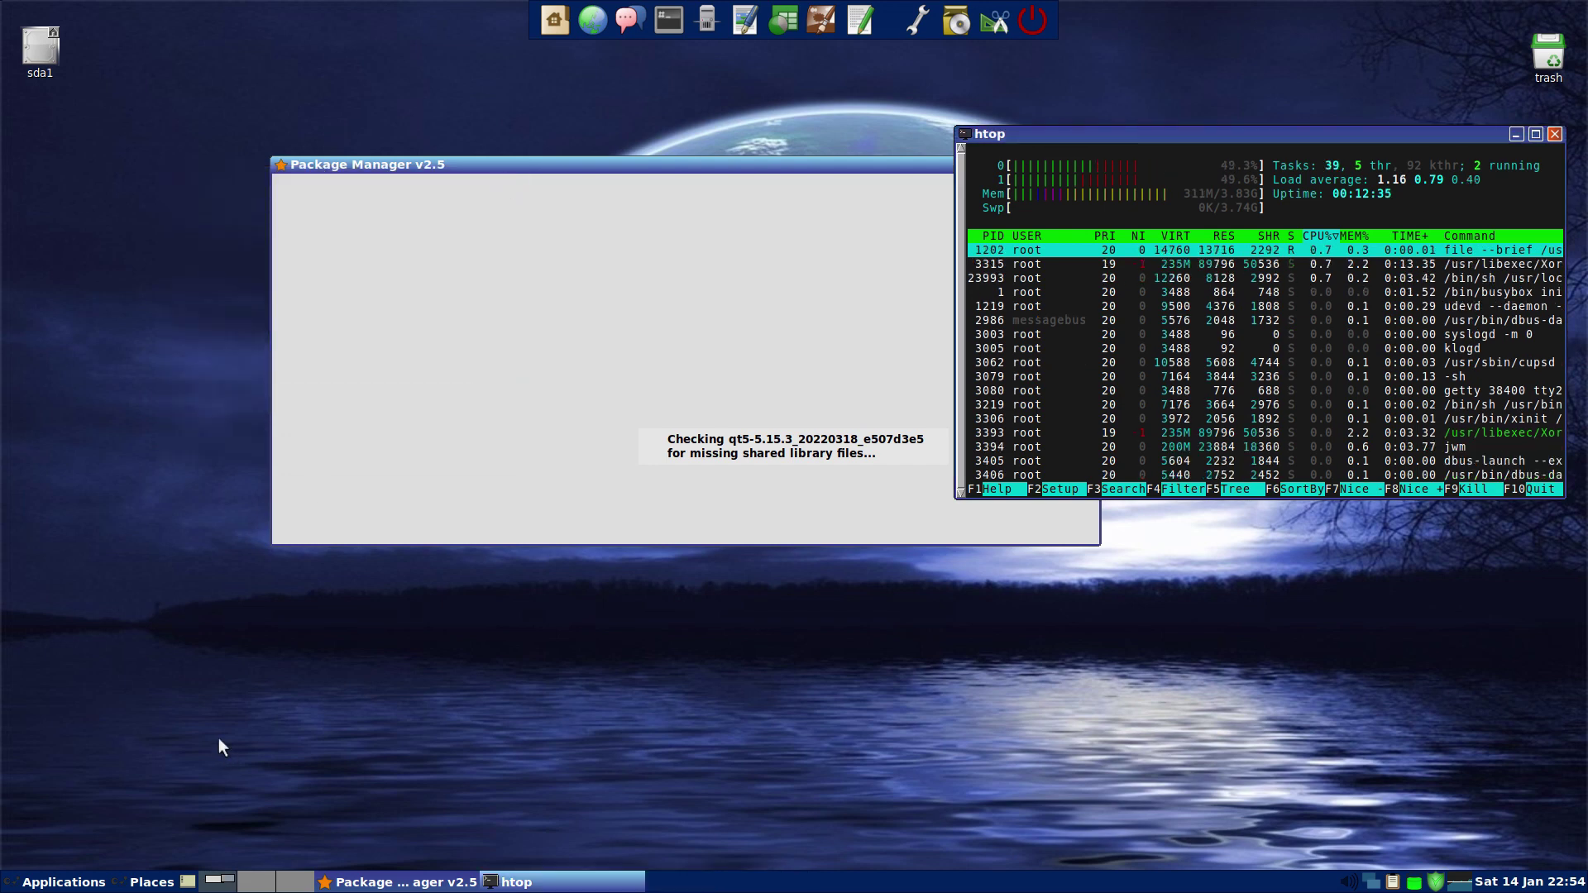
Show the Internet, Multimedia and Fun submenus of the Applications menu
{"action": "left_click", "coordinate": [80, 881]}
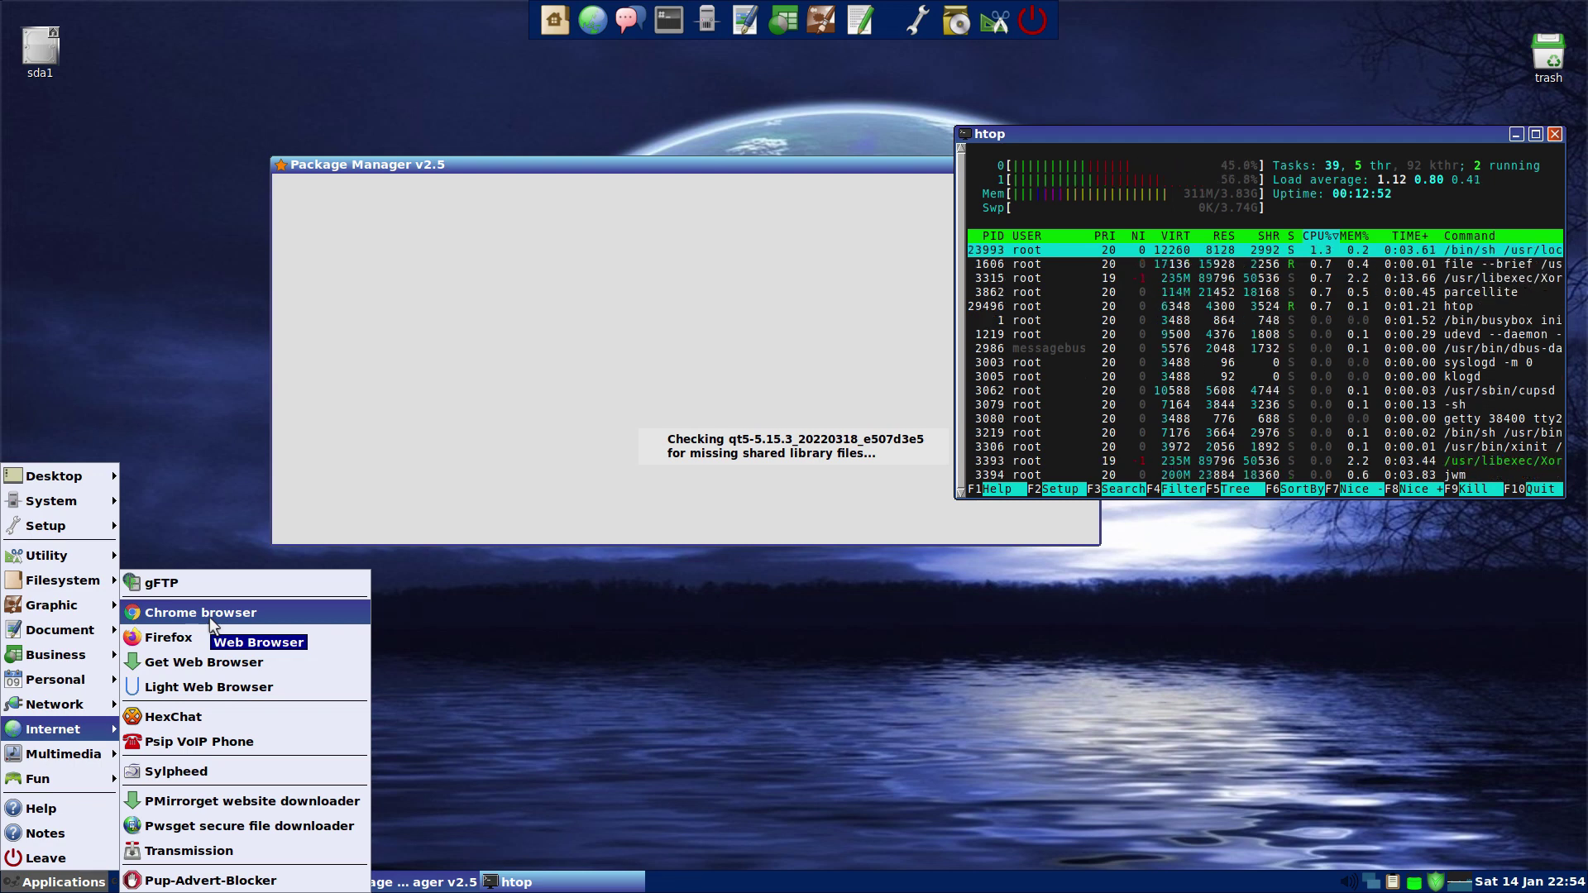
{"action": "mouse_move", "coordinate": [97, 751]}
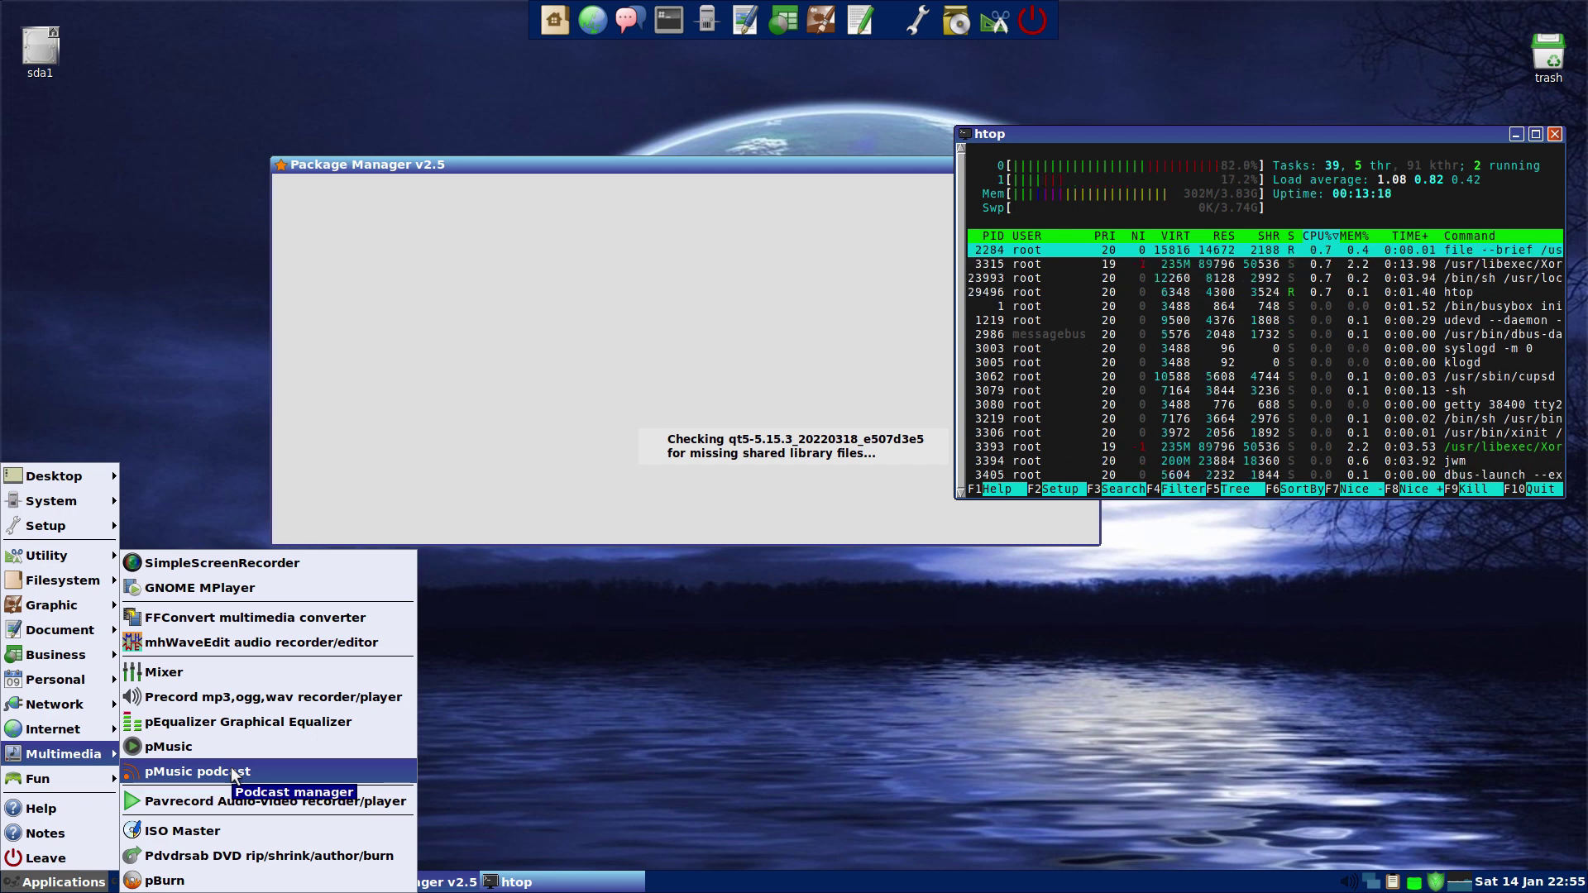
{"action": "mouse_move", "coordinate": [55, 780]}
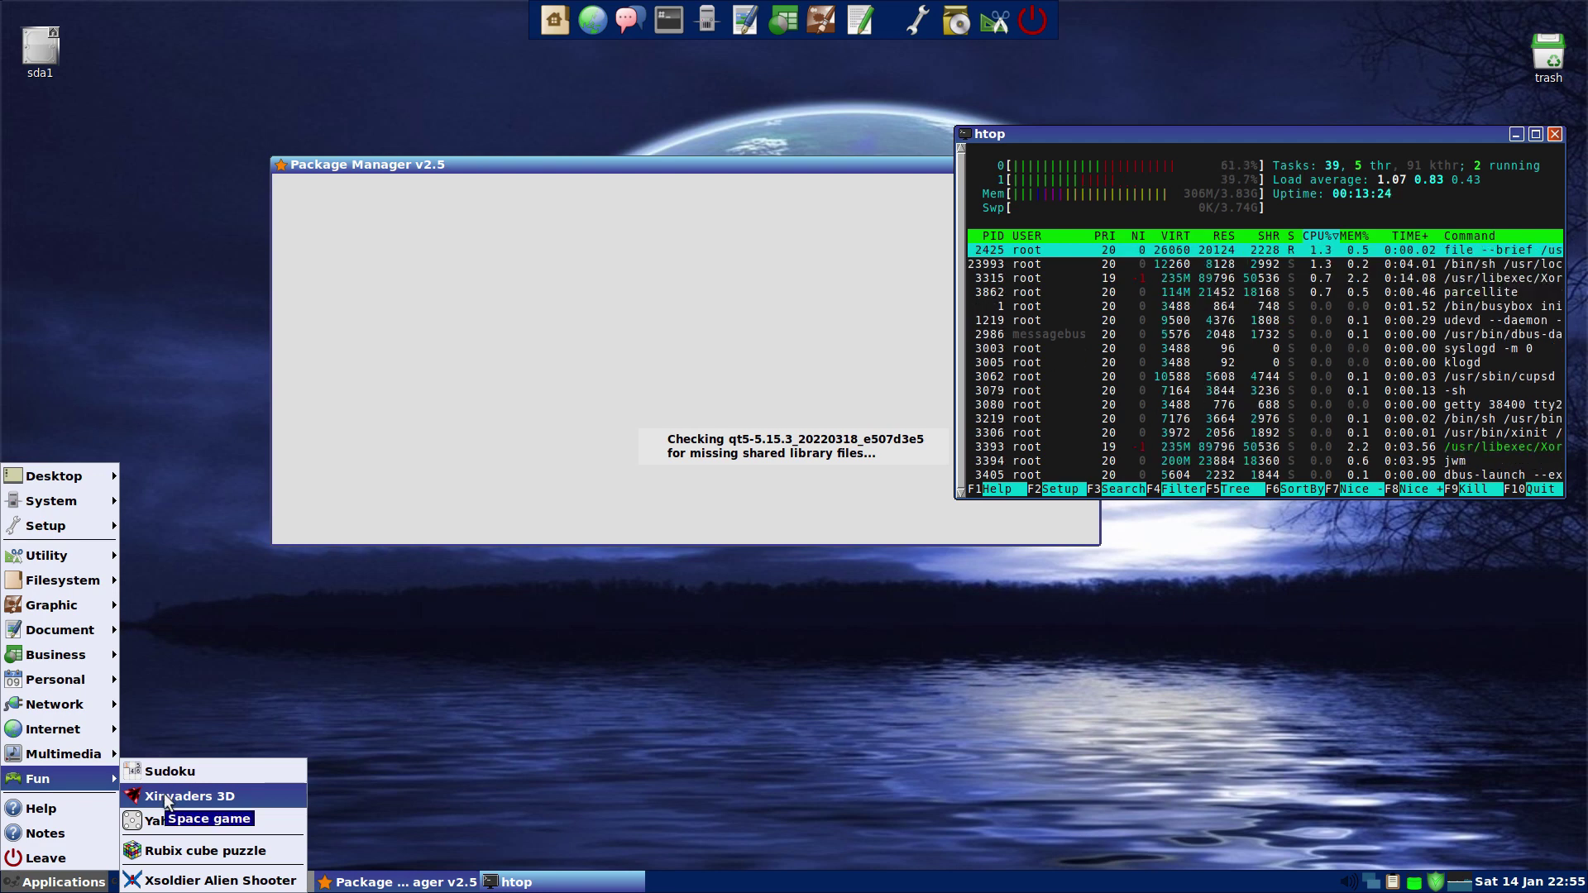
Open the S15Pup64 Help Page in the Light browser and scroll down it
{"action": "left_click", "coordinate": [73, 806]}
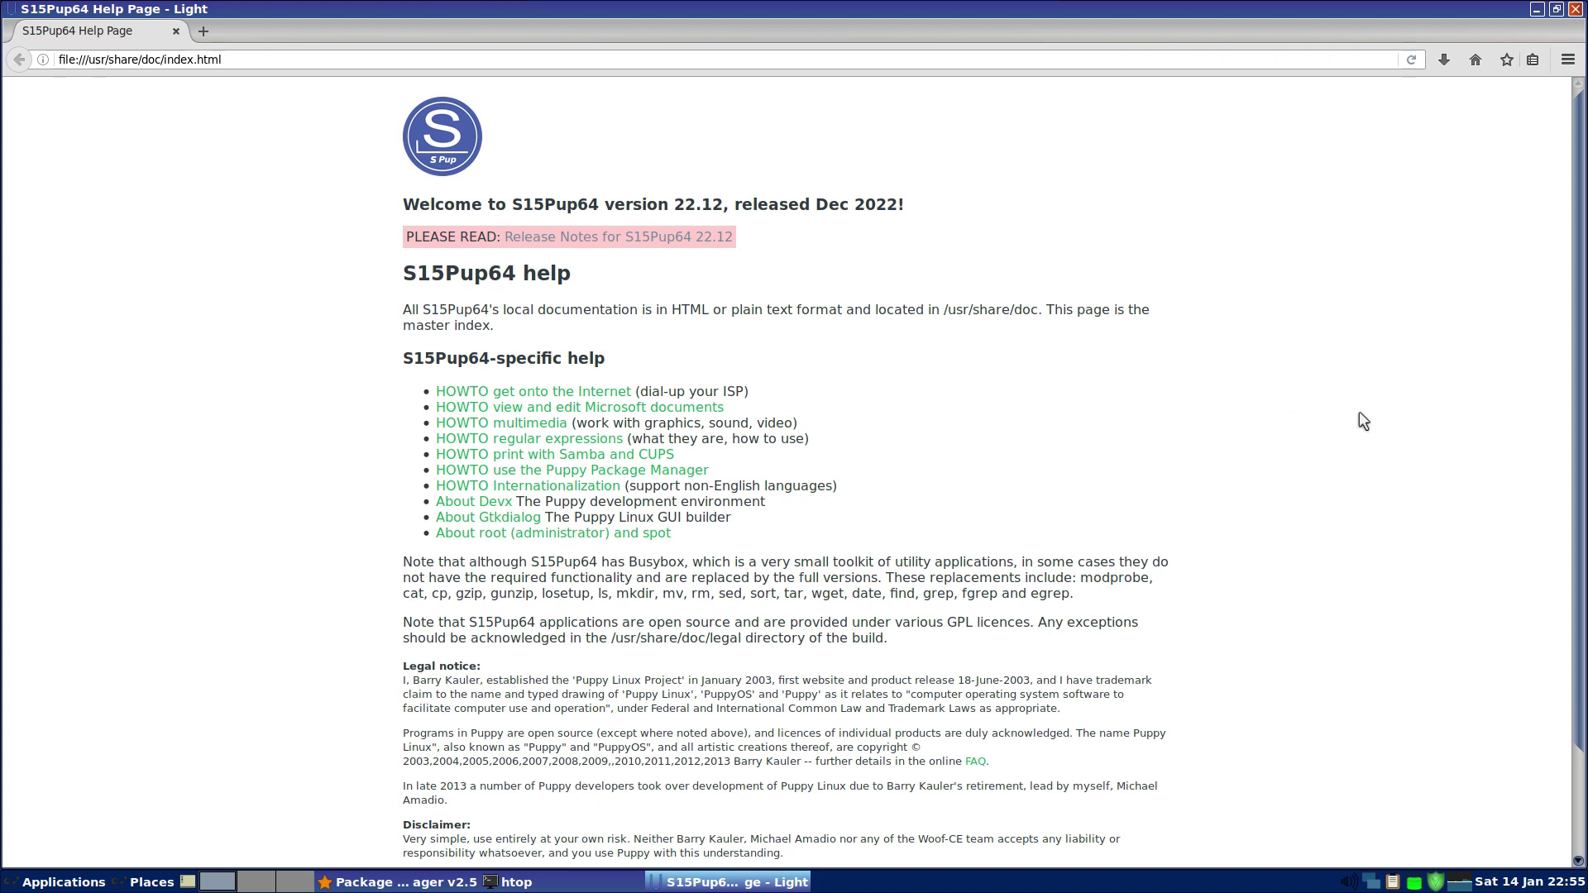
{"action": "scroll", "coordinate": [1324, 413], "scroll_direction": "down", "scroll_amount": 1}
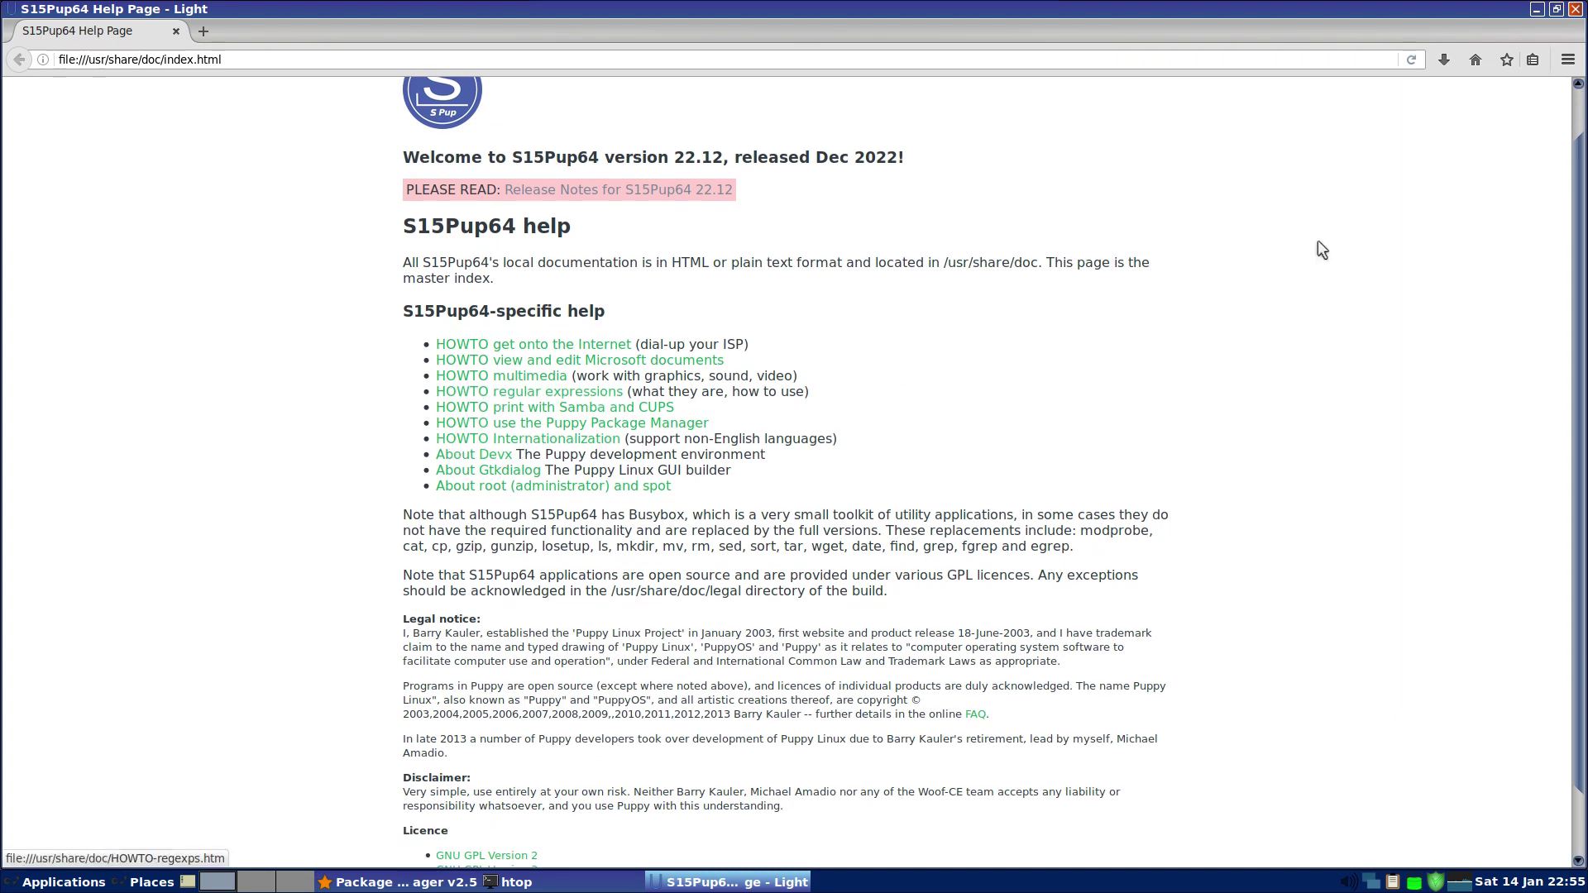
Close the help page and read the S15Pup64 system notes down to the GPL licence
{"action": "left_click", "coordinate": [1576, 9]}
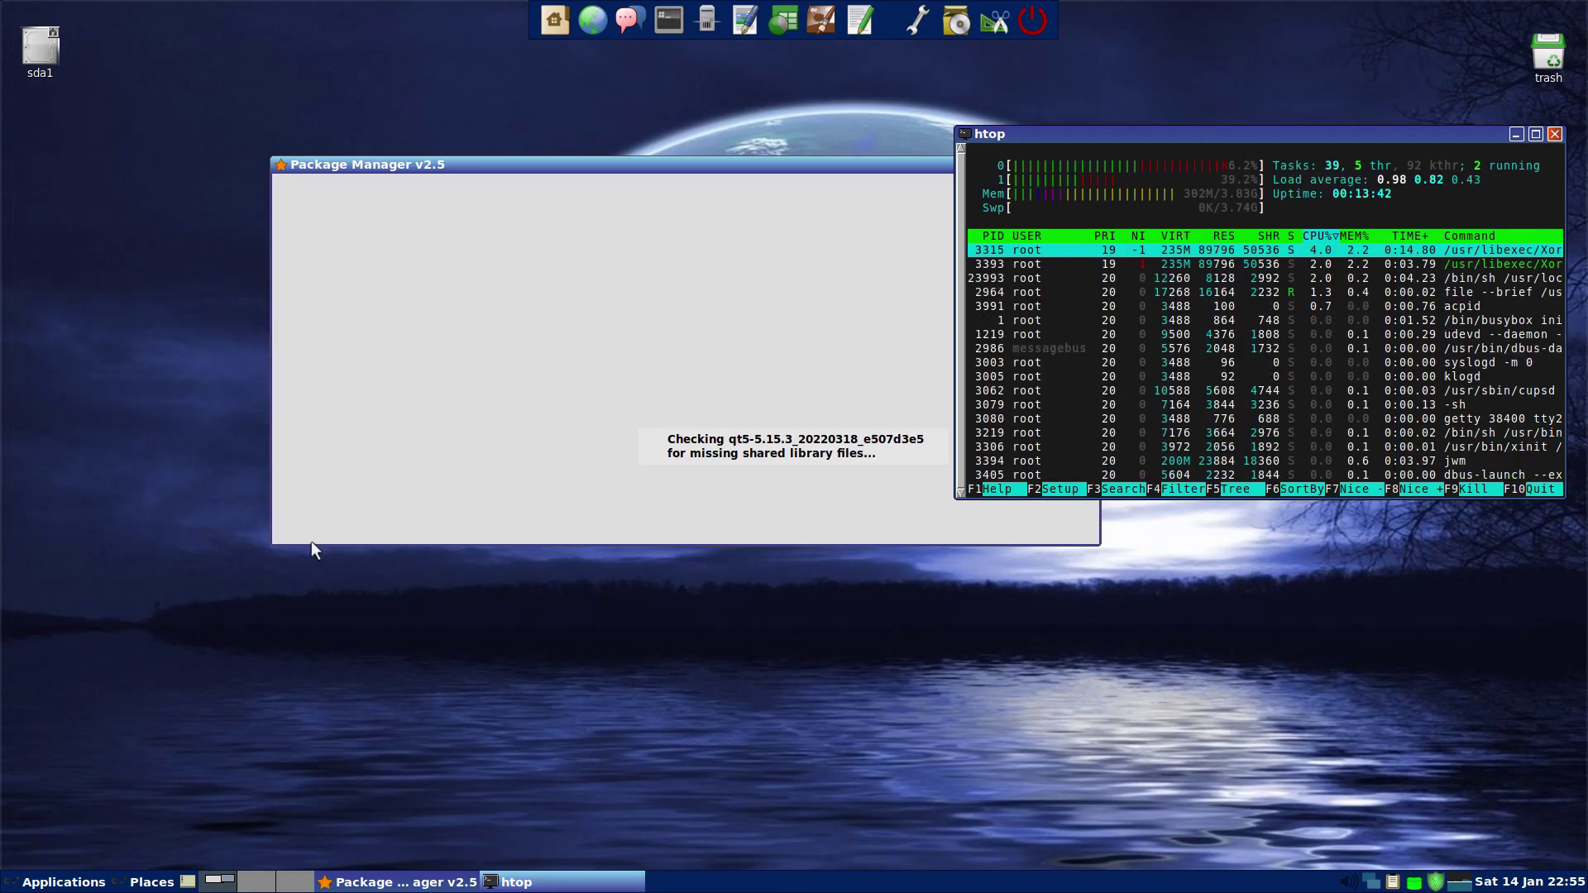
{"action": "left_click", "coordinate": [48, 878]}
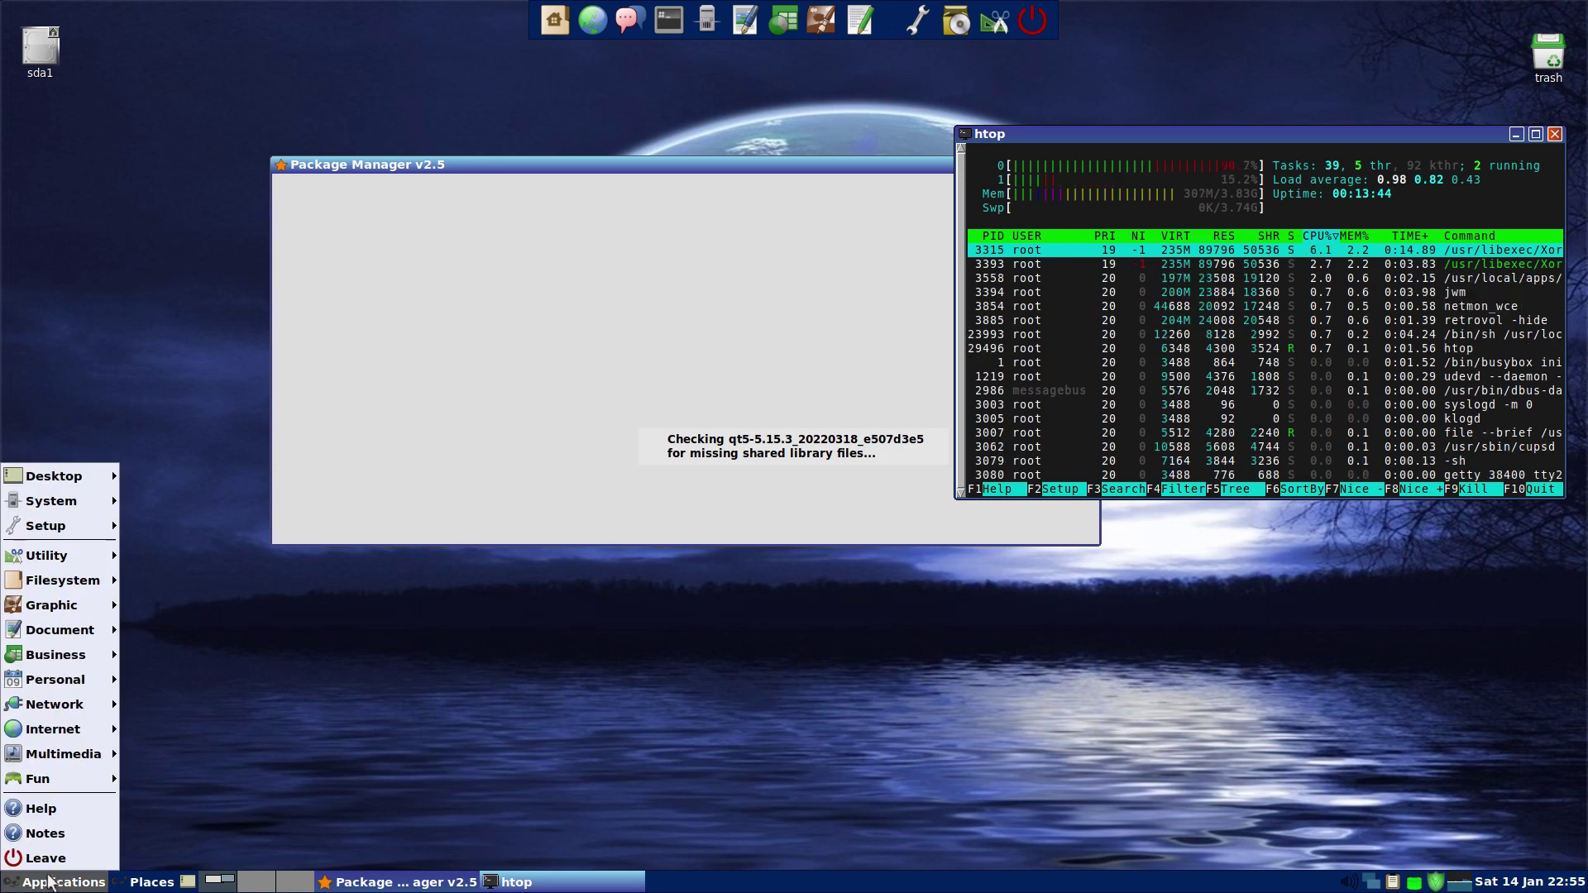
{"action": "left_click", "coordinate": [45, 833]}
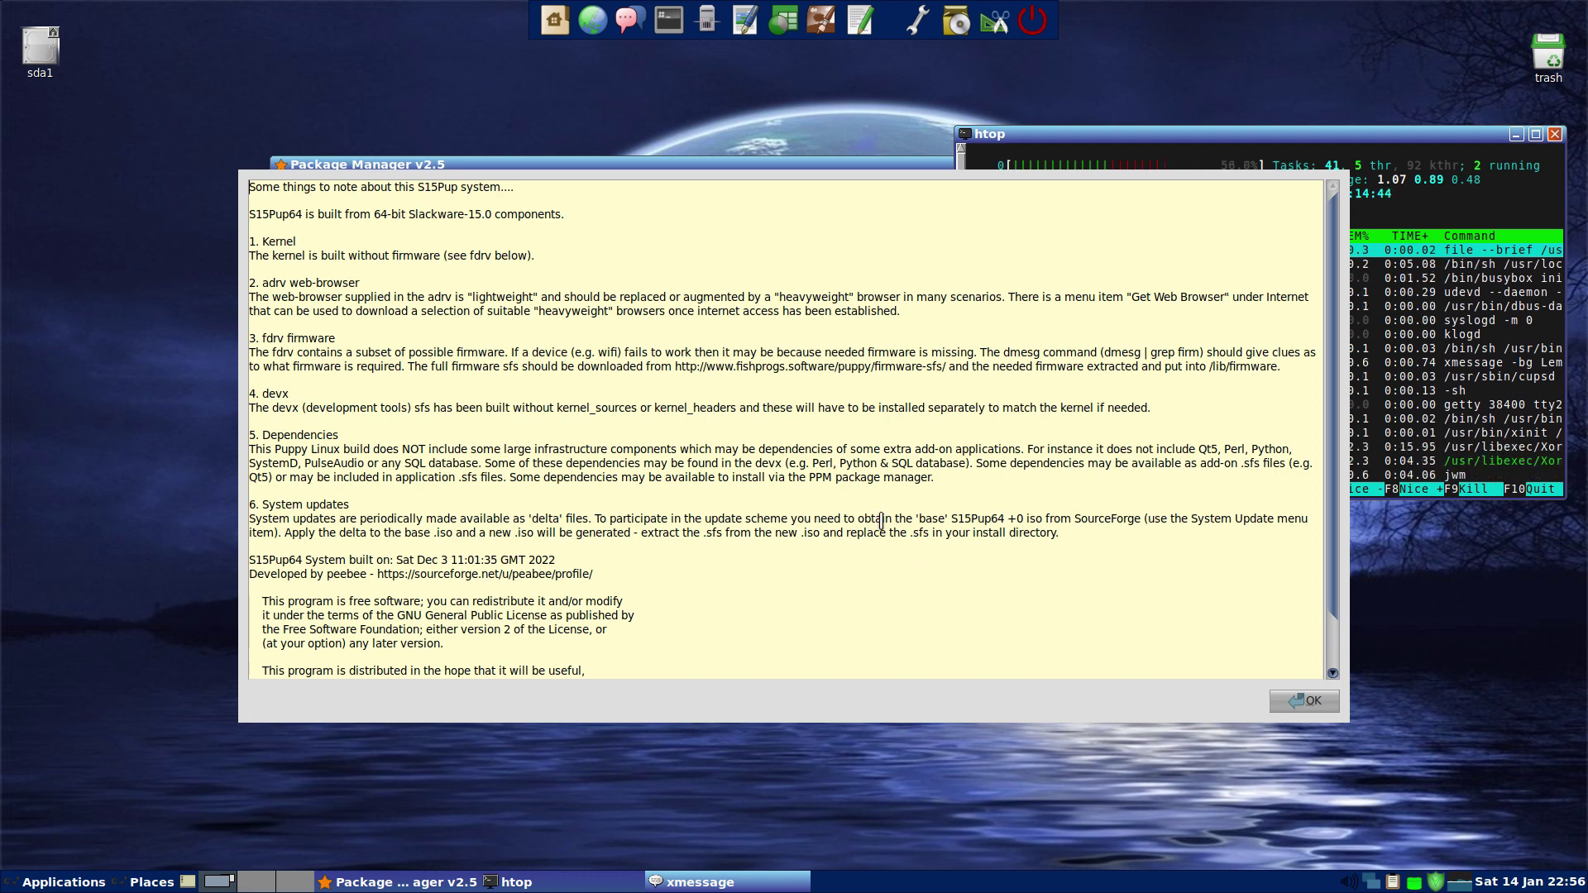
{"action": "scroll", "coordinate": [852, 488], "scroll_direction": "down", "scroll_amount": 1}
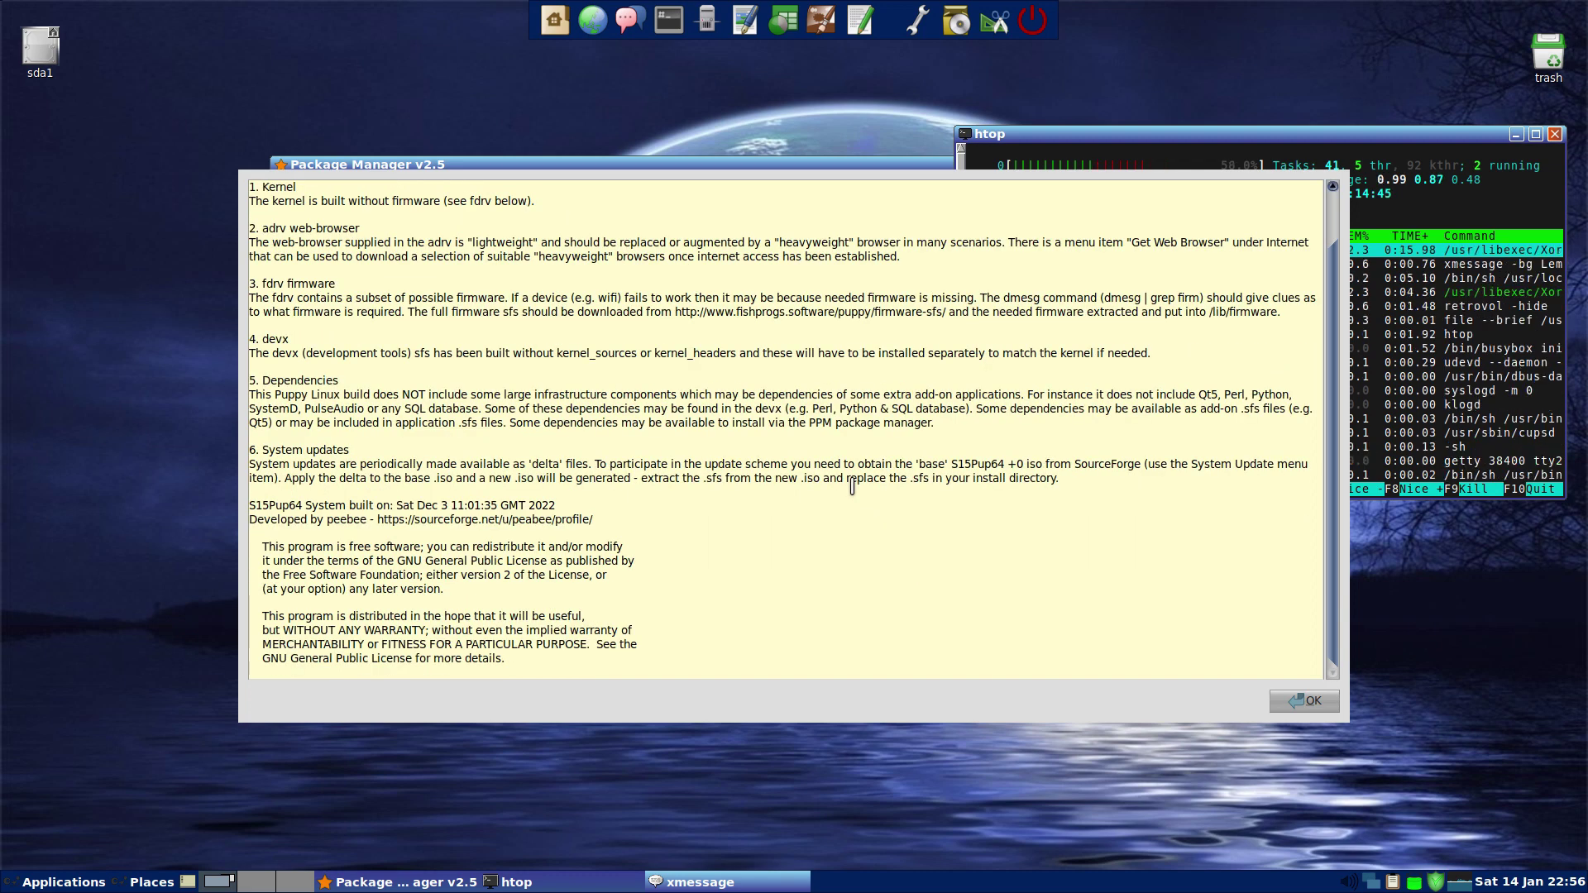
Close the system notes and htop, then reposition the Package Manager window slightly
{"action": "left_click", "coordinate": [1293, 715]}
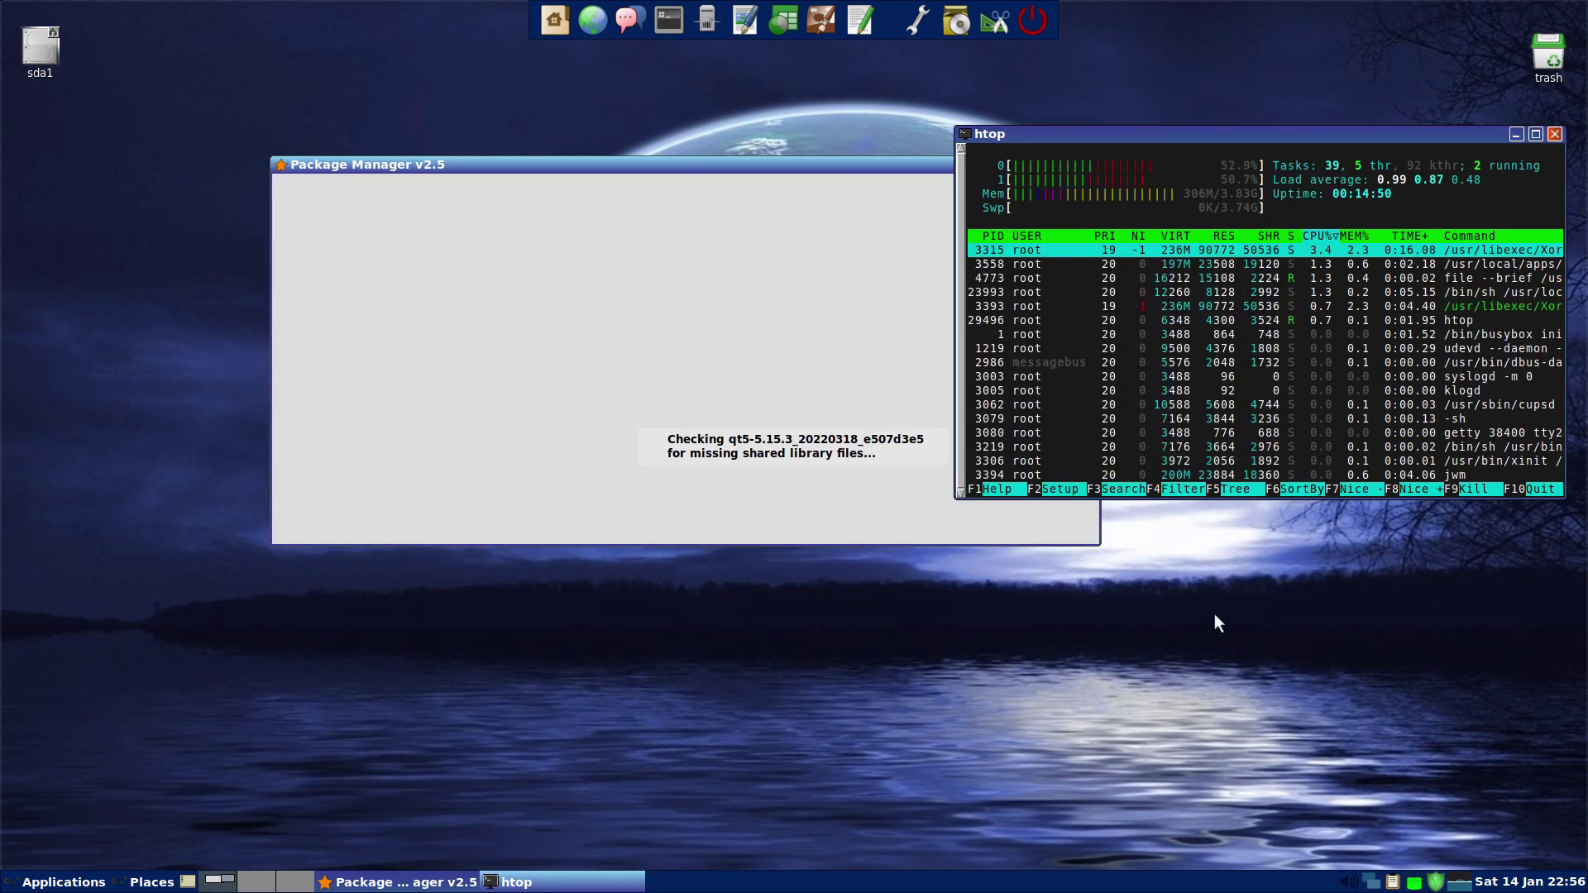
{"action": "key", "text": "q"}
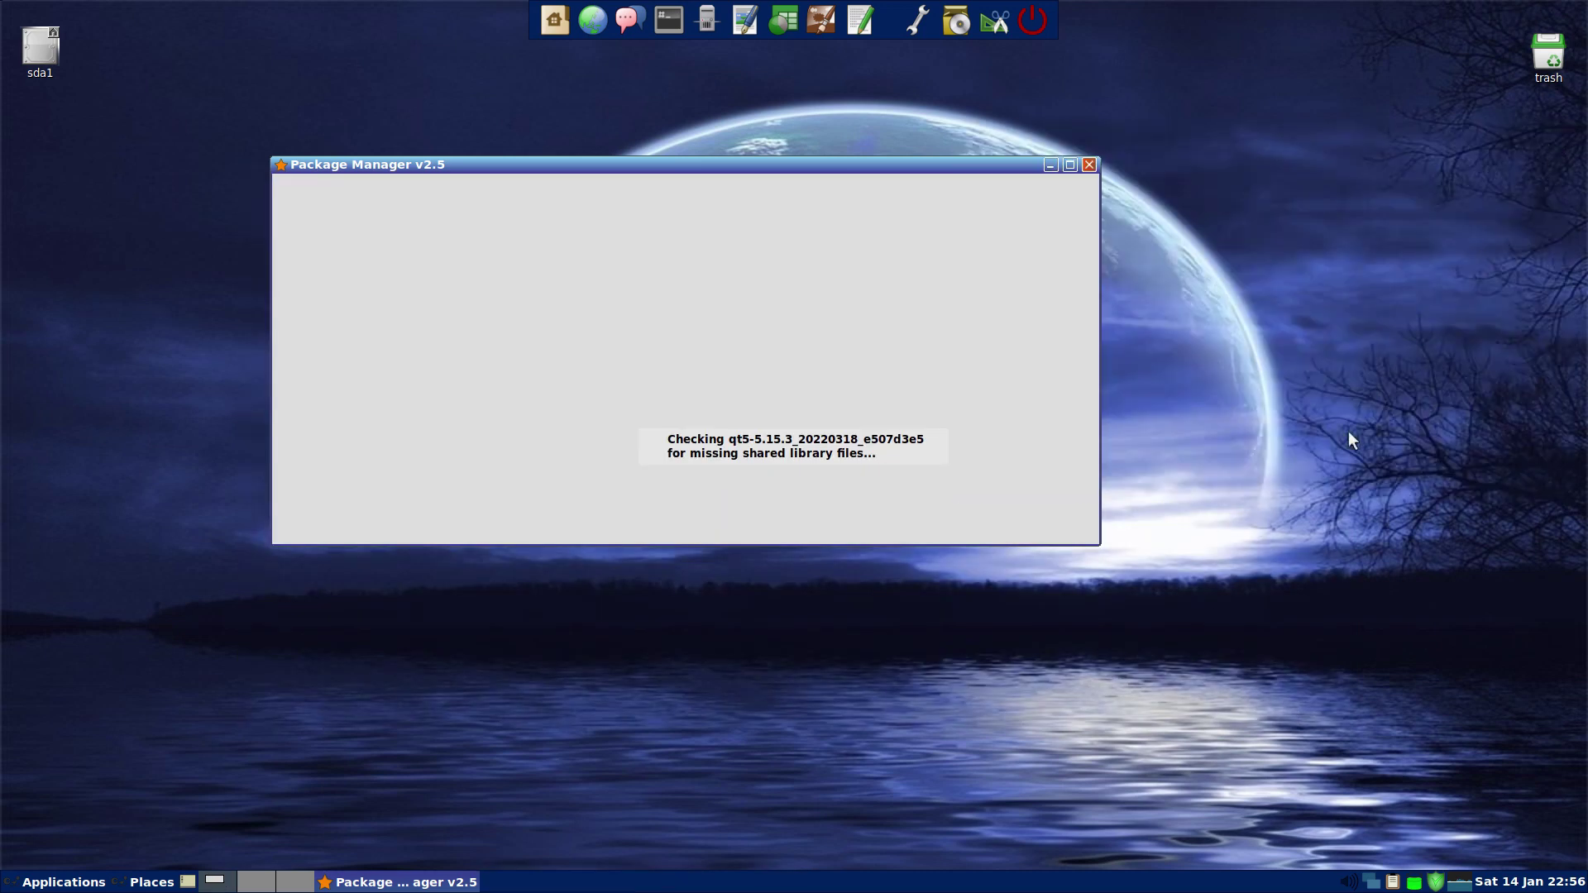
{"action": "left_click_drag", "start_coordinate": [540, 176], "coordinate": [641, 212]}
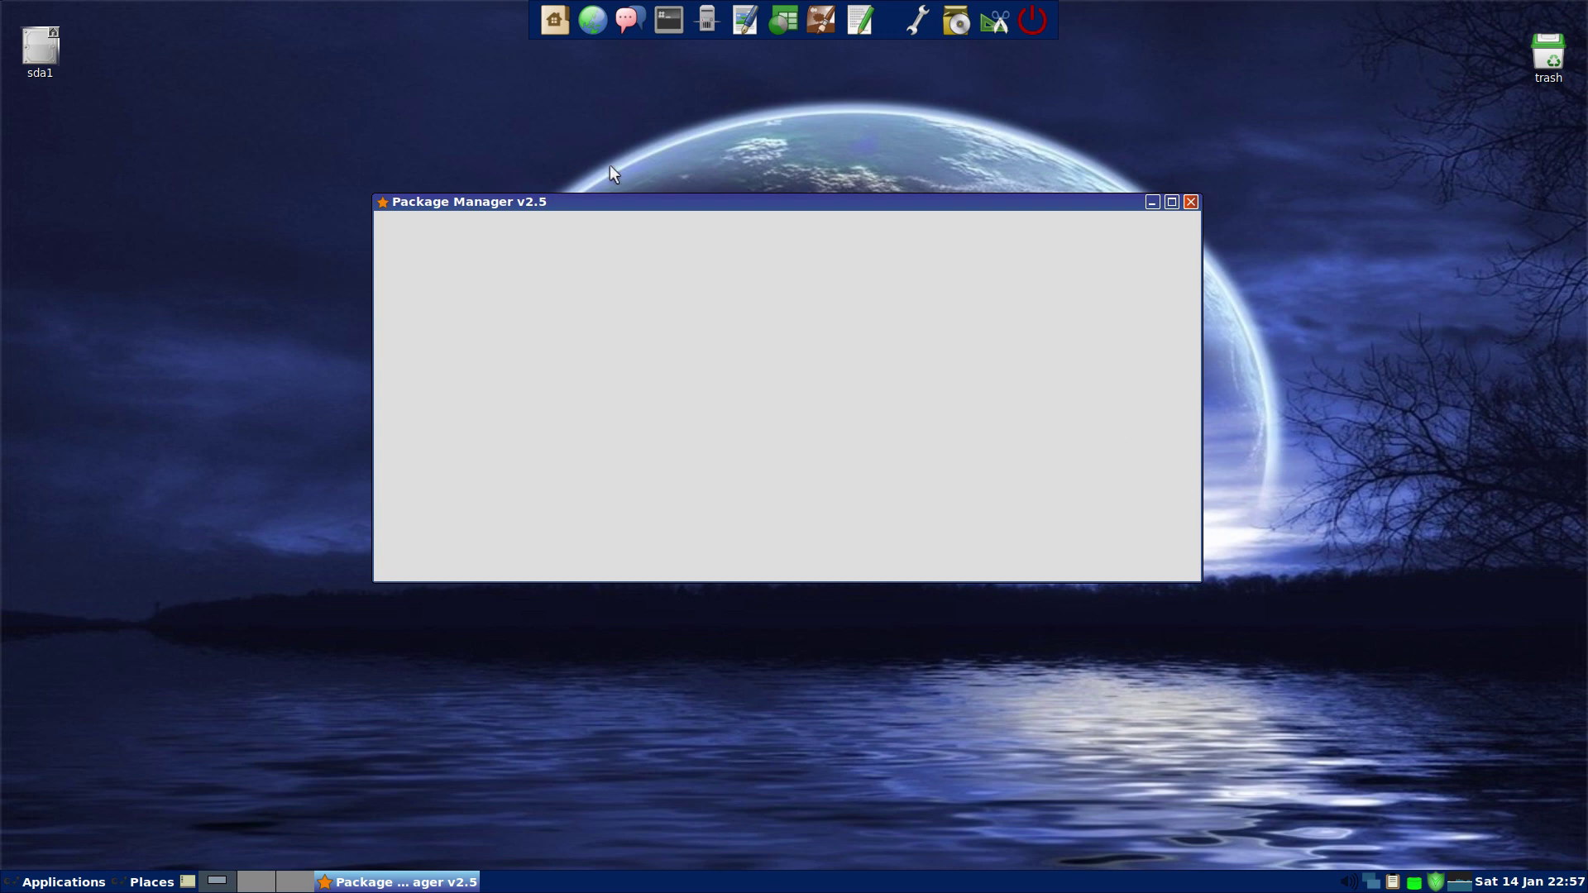
{"action": "left_click_drag", "start_coordinate": [619, 205], "coordinate": [596, 177]}
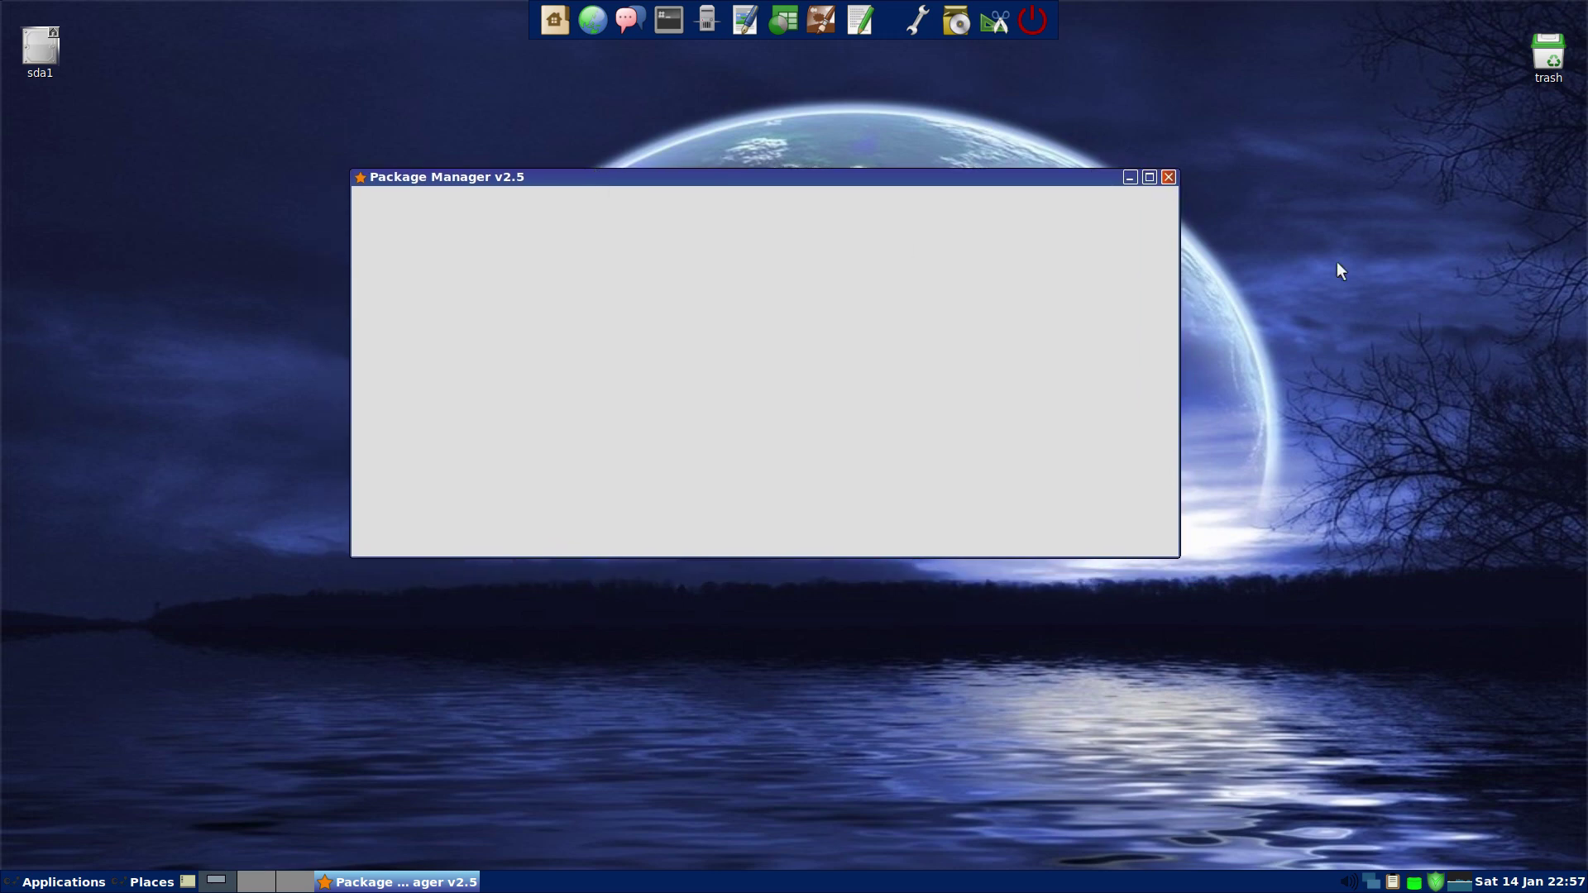